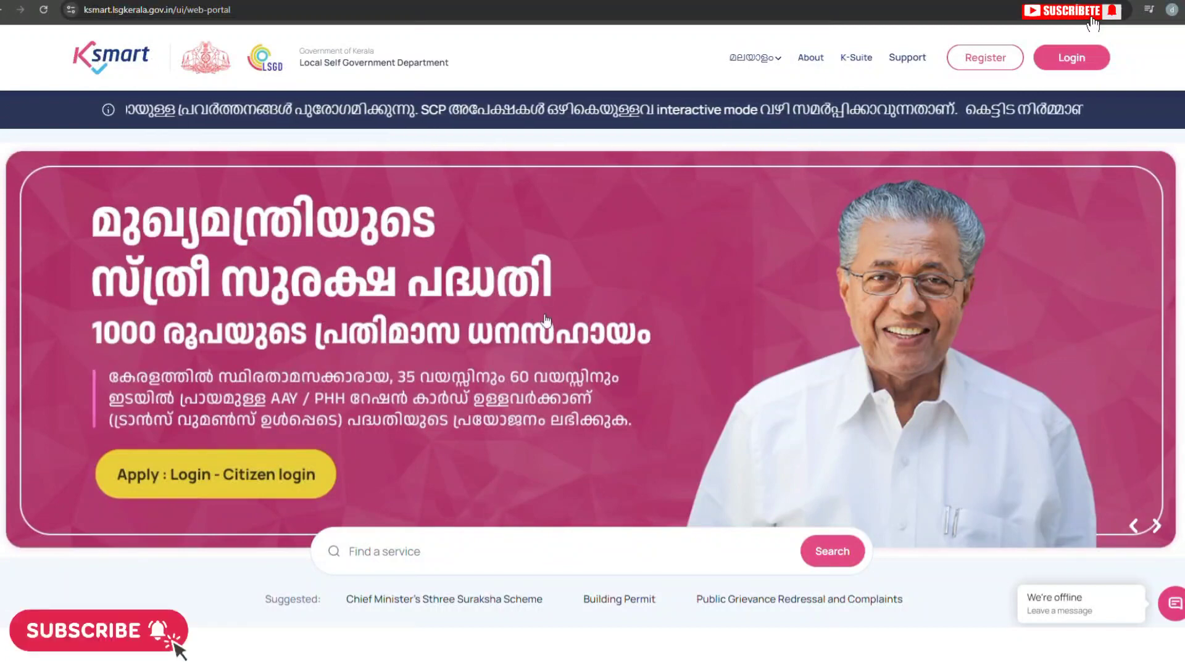
# - Look through the portal home page's Quick Services and Services sections, including the Chief Minister's Sthree Suraksha Scheme
pyautogui.scroll(-2, 550, 332)
pyautogui.scroll(-2, 550, 331)
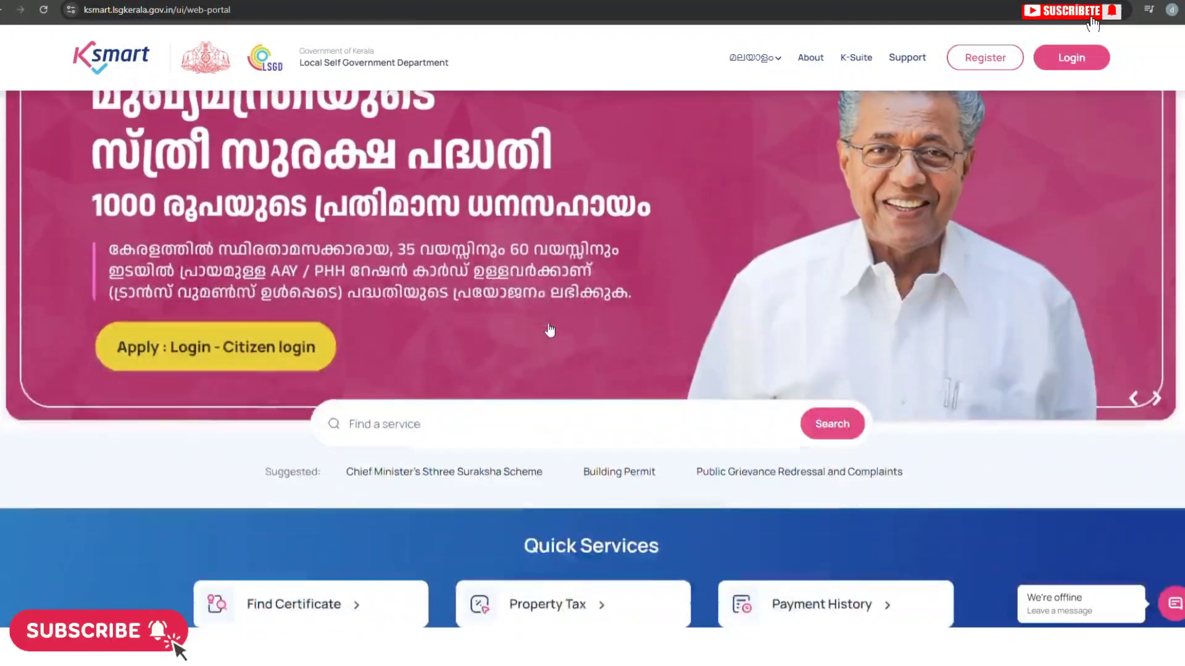
pyautogui.scroll(-5, 550, 329)
pyautogui.scroll(-7, 549, 328)
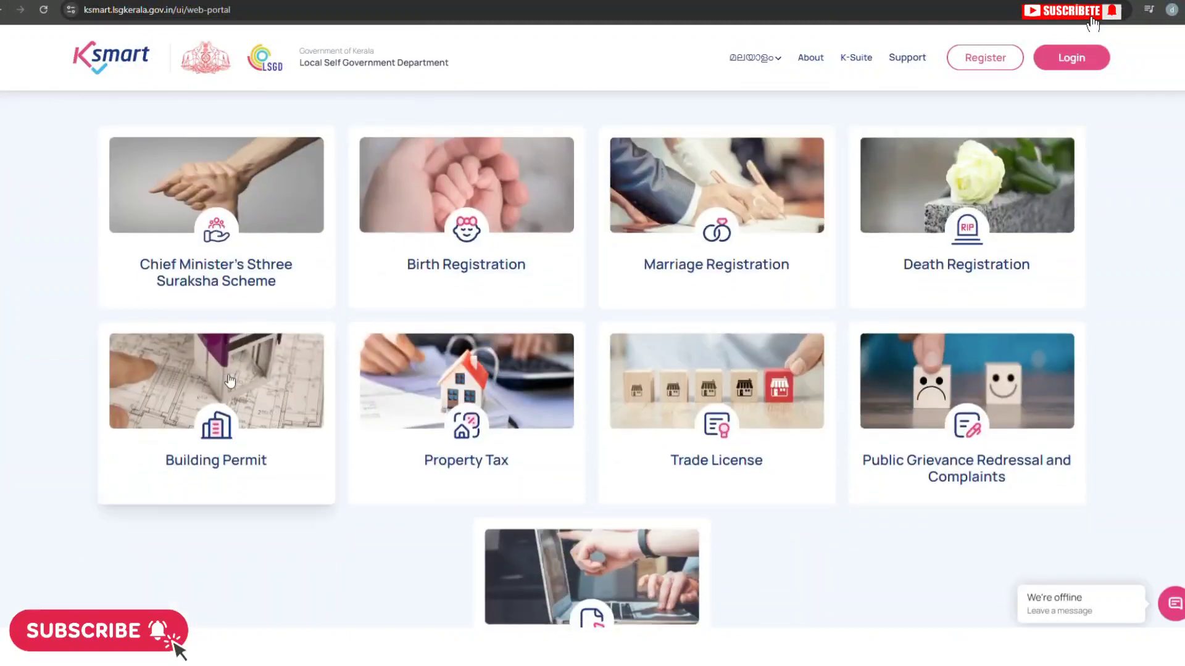
pyautogui.scroll(-1, 802, 528)
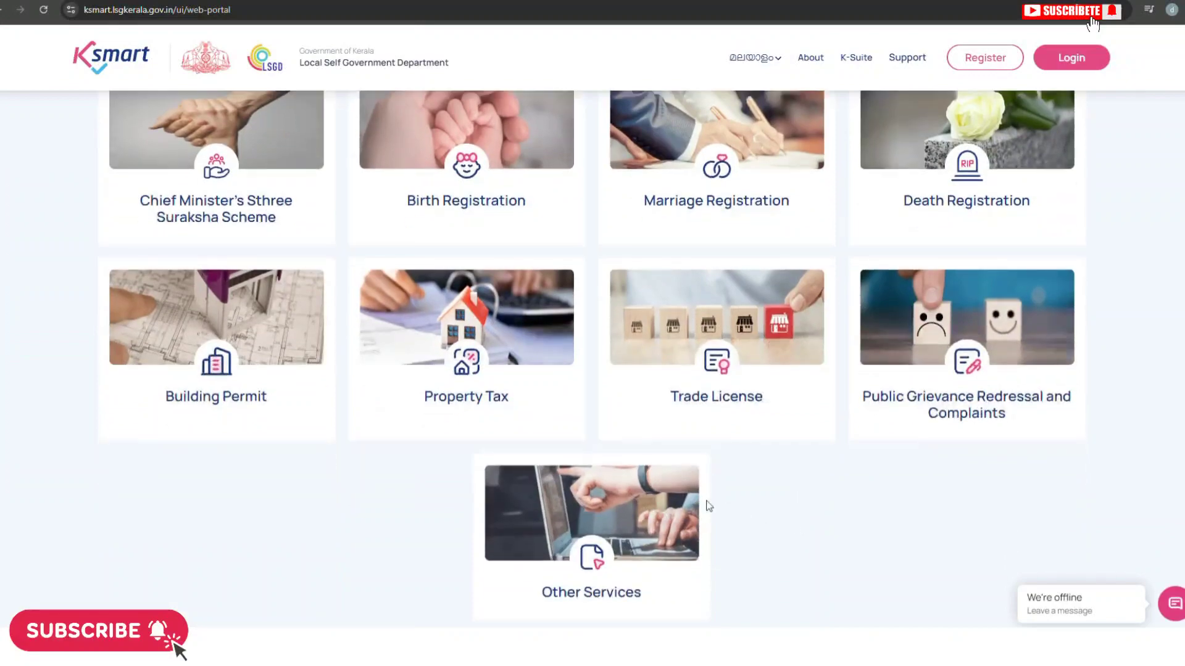
pyautogui.scroll(3, 648, 437)
pyautogui.scroll(6, 649, 417)
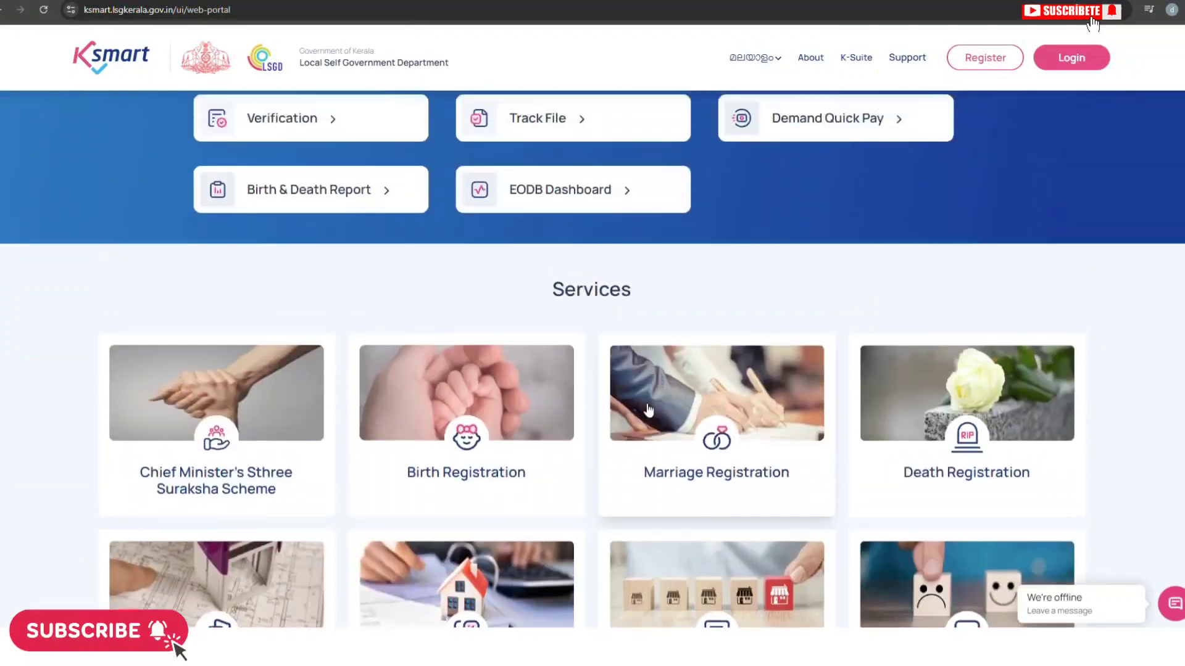
pyautogui.scroll(4, 649, 399)
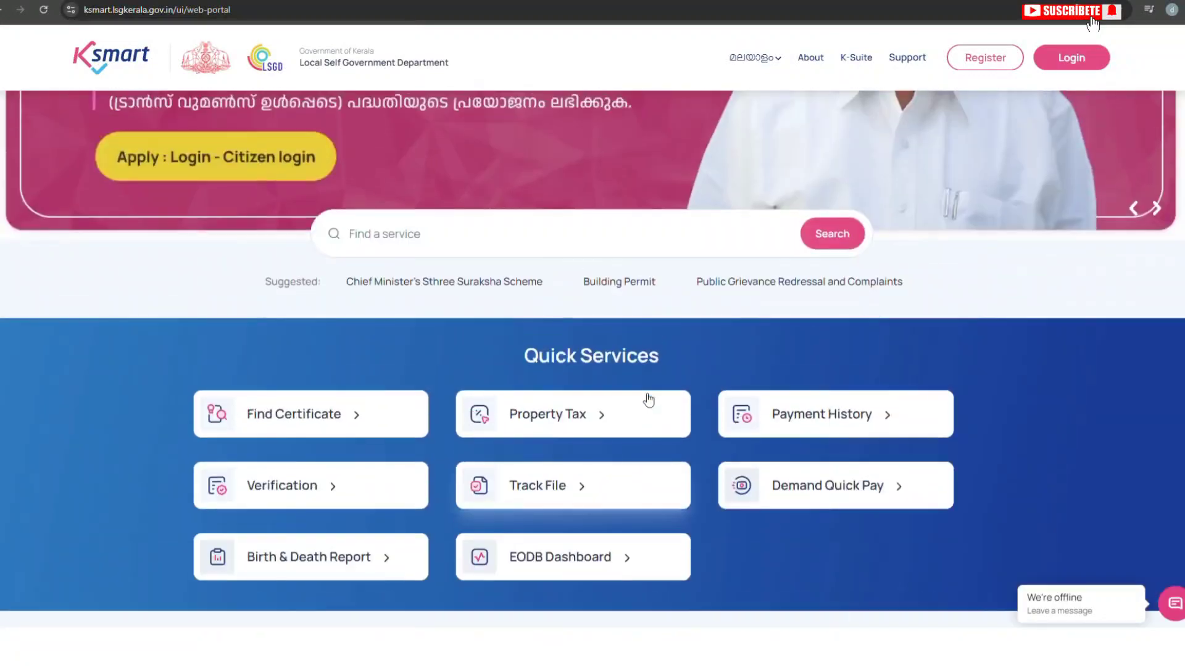
pyautogui.scroll(2, 648, 400)
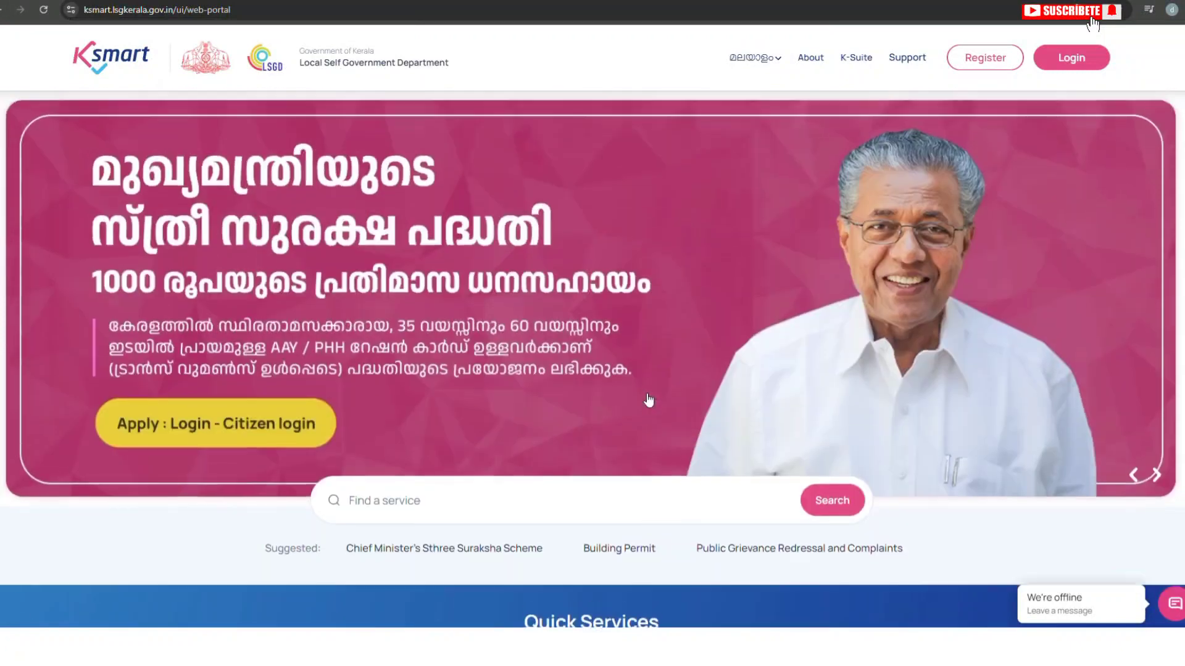
# - Go back to the Google results for ksmart and reopen the Ksmart web portal
pyautogui.click(3, 10)
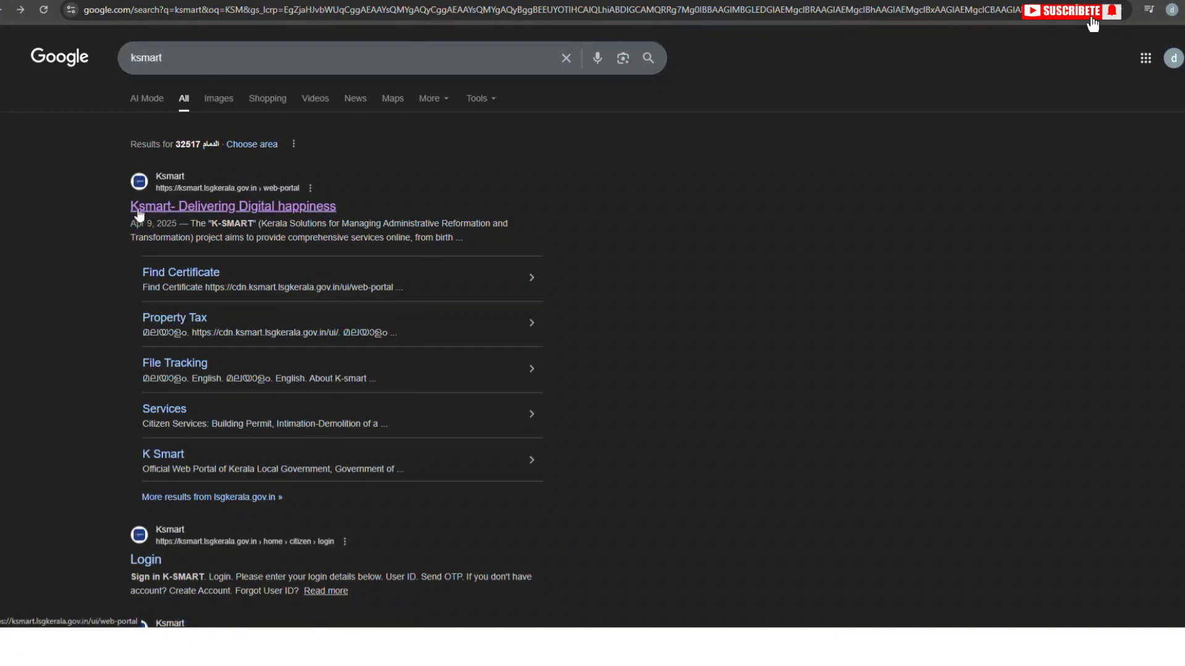
pyautogui.click(260, 205)
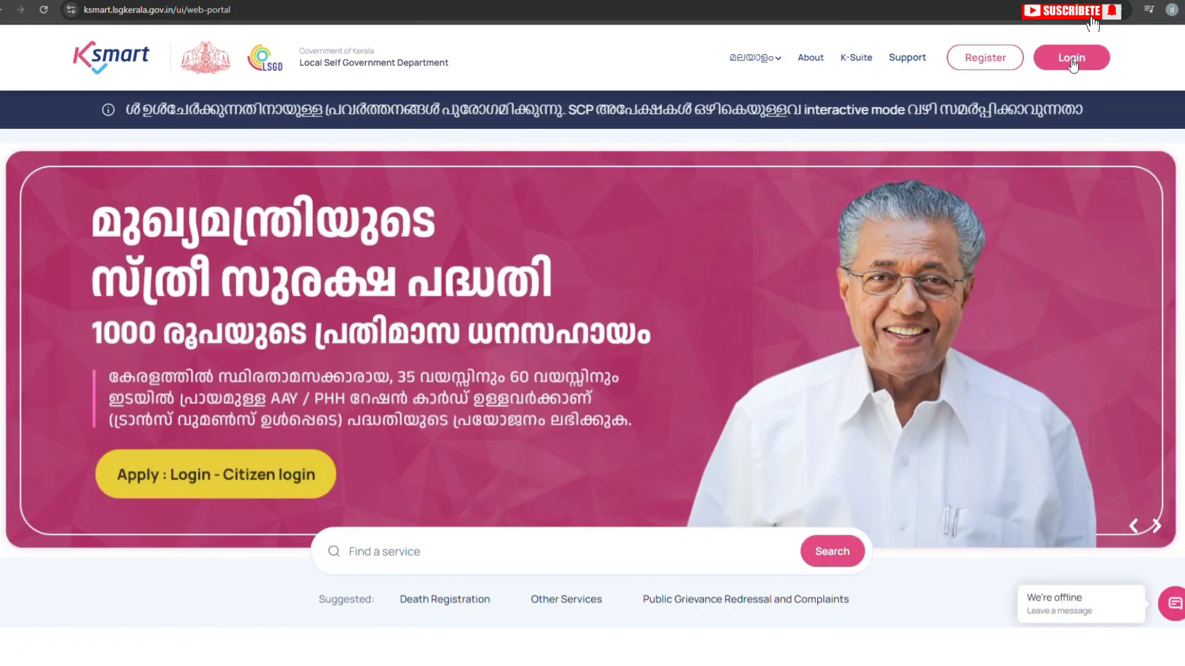
# - View the Citizen Registration option for creating an account and return to the portal home page
pyautogui.click(989, 61)
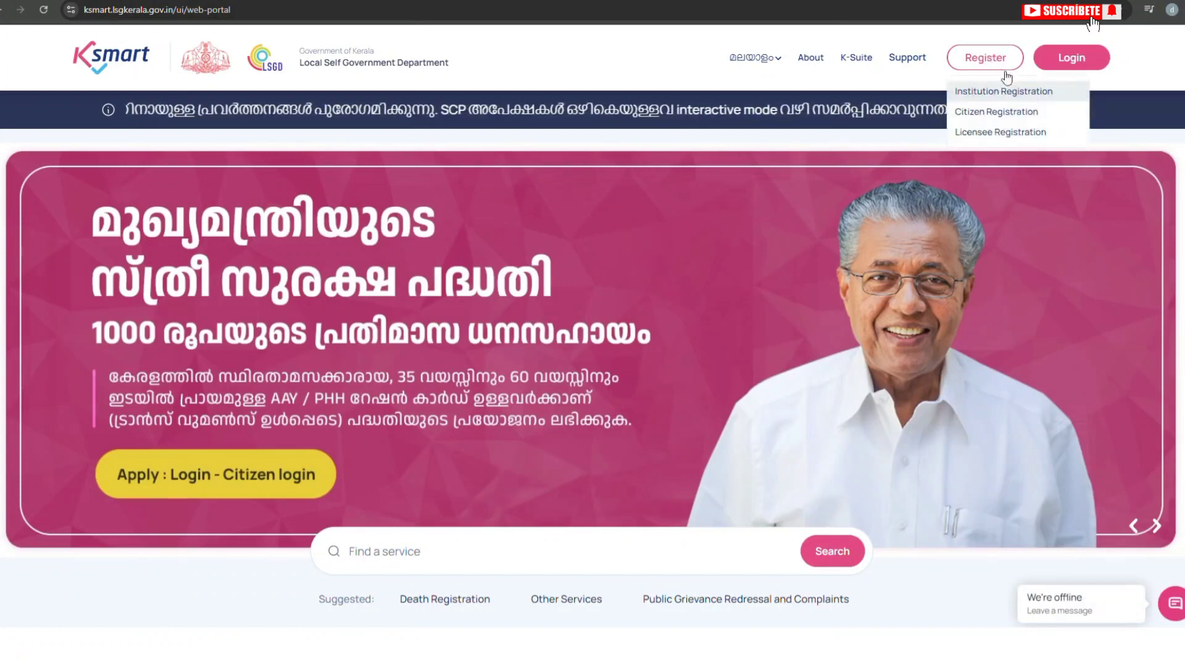
pyautogui.click(1011, 113)
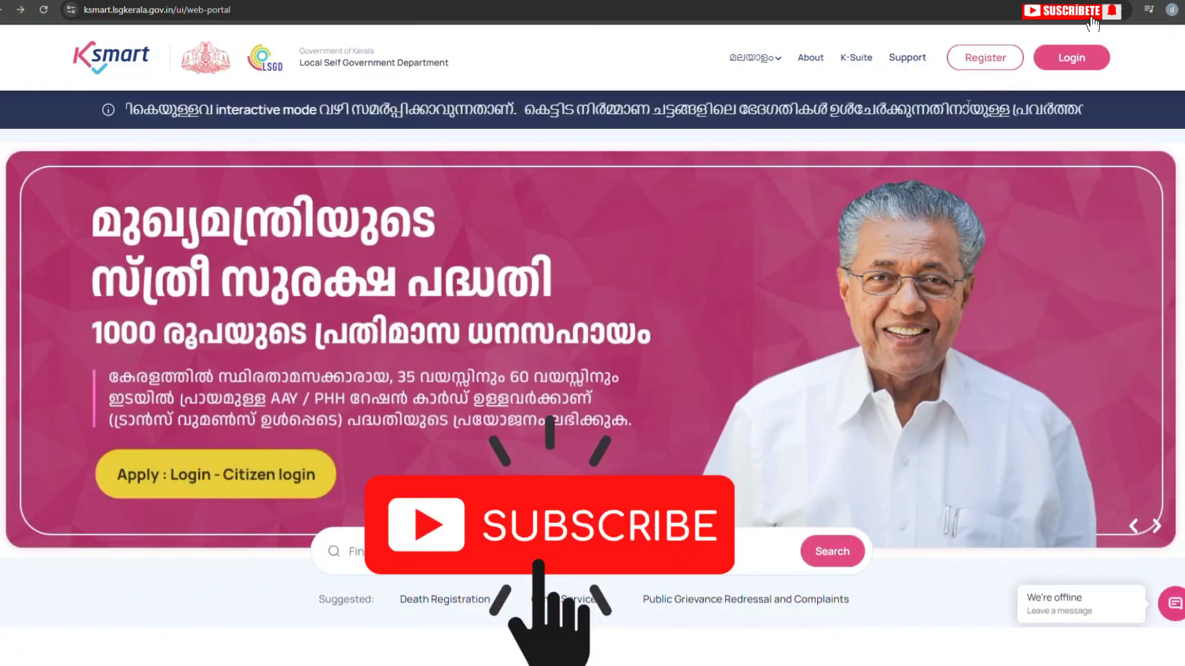
pyautogui.scroll(-4, 928, 161)
pyautogui.scroll(4, 929, 161)
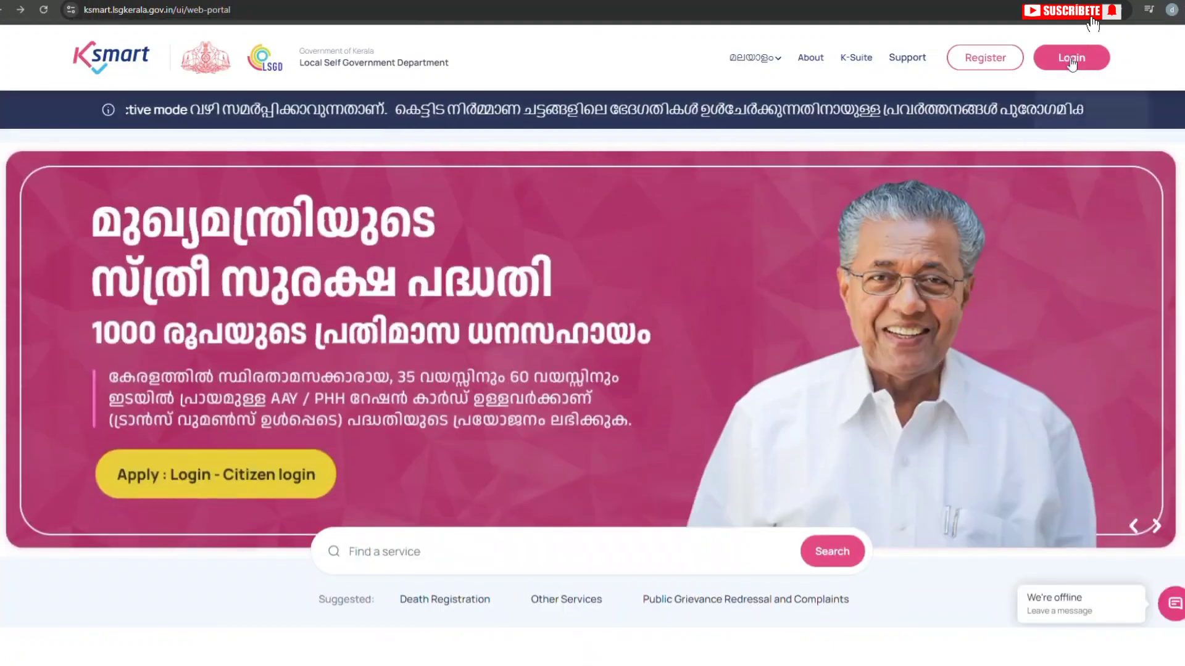
# - Sign in through Citizen Login with the account's user ID and the OTP requested for it
pyautogui.click(1072, 60)
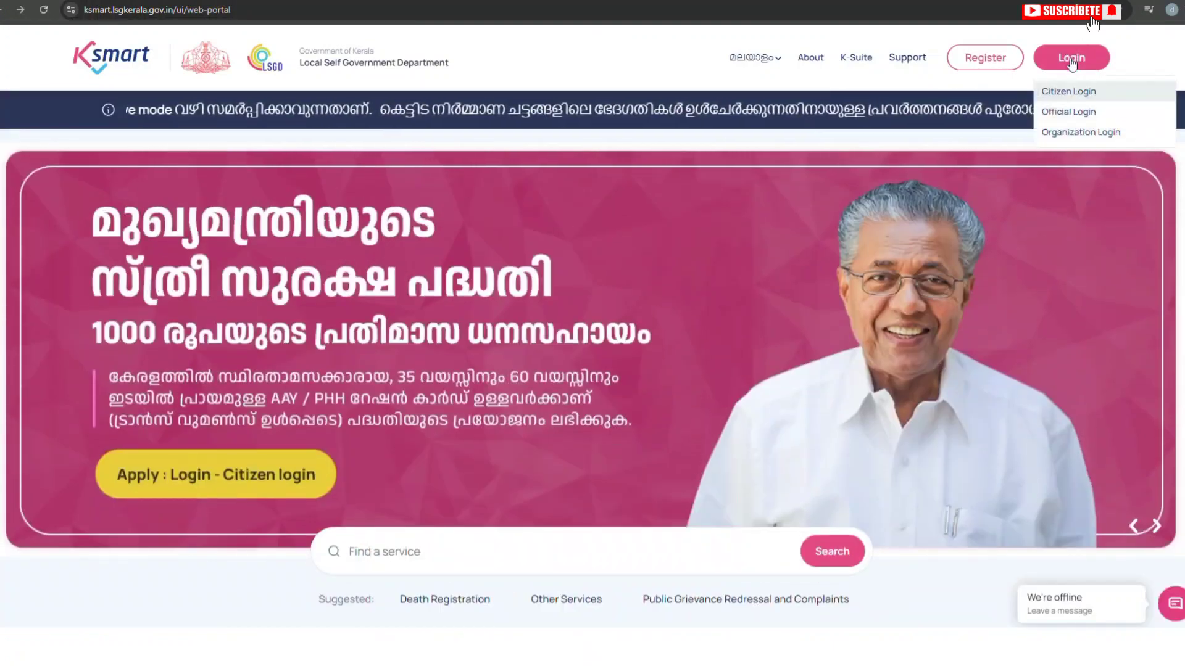
pyautogui.click(1076, 92)
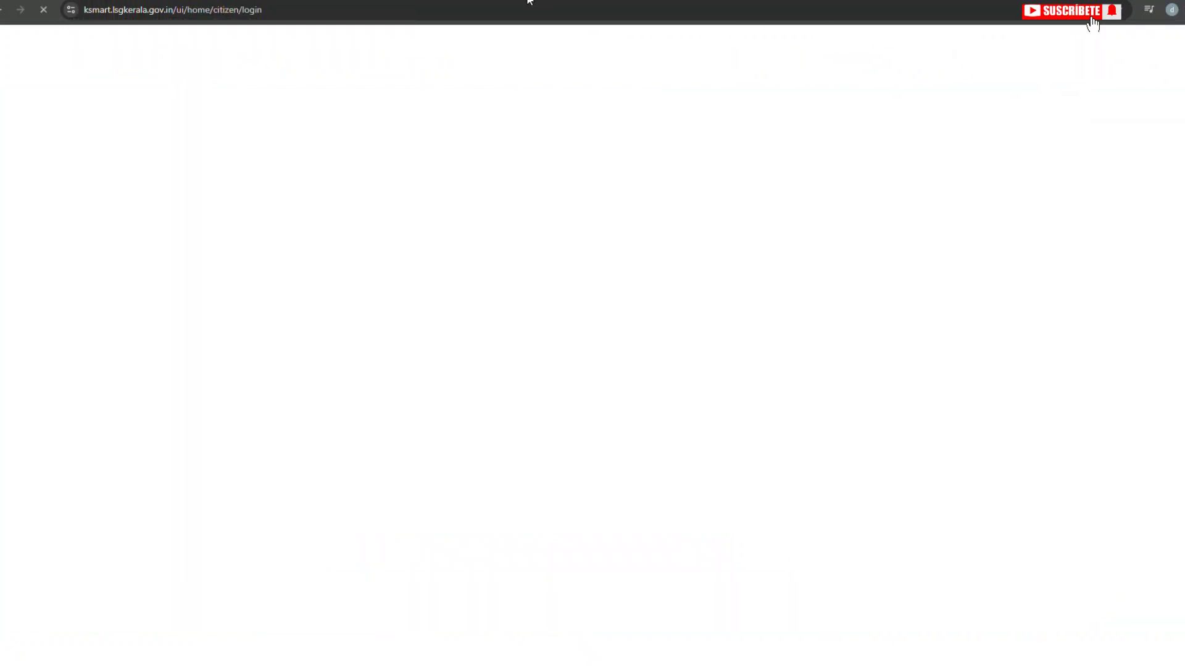
pyautogui.click(806, 291)
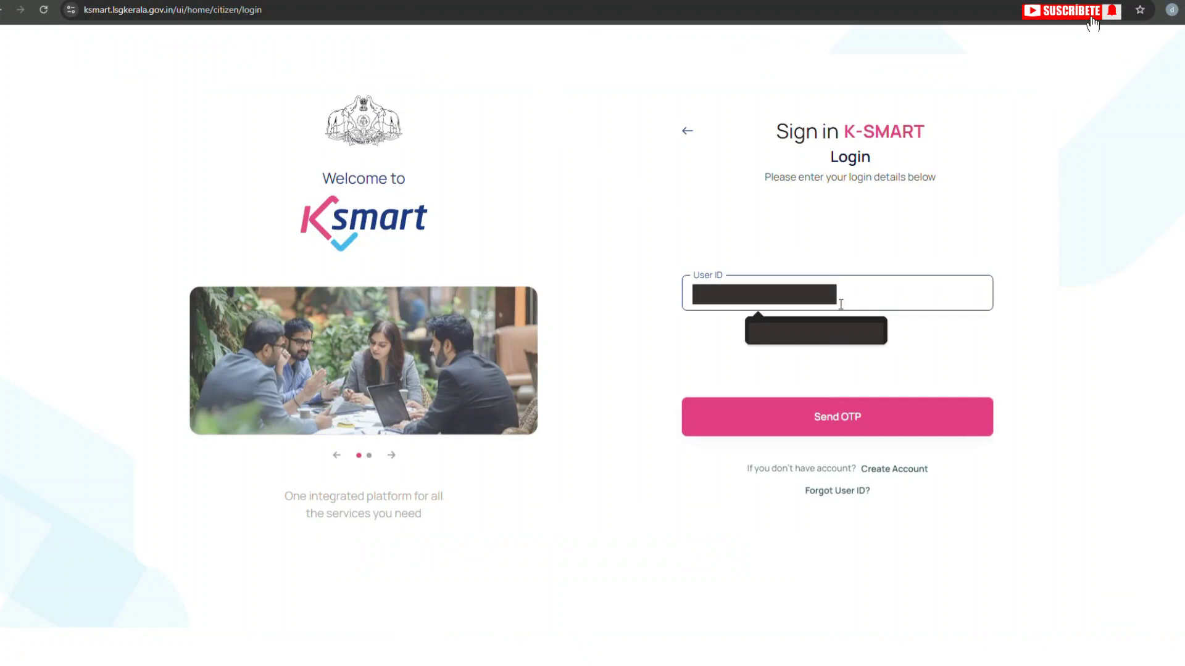
pyautogui.click(817, 333)
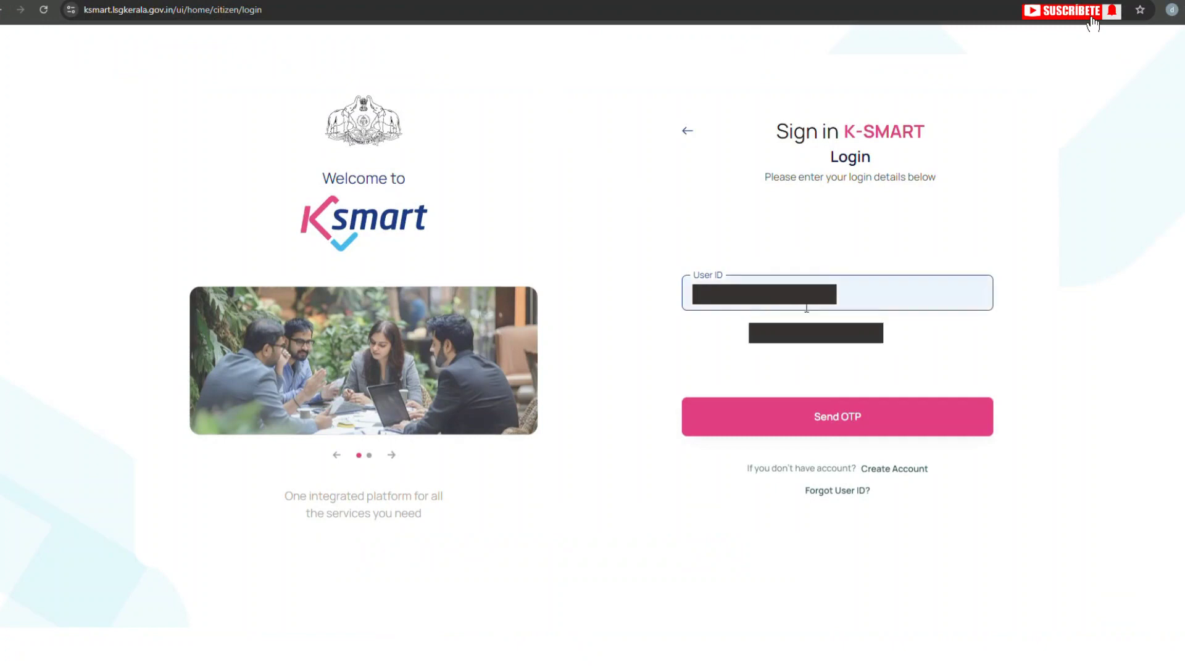
pyautogui.click(902, 420)
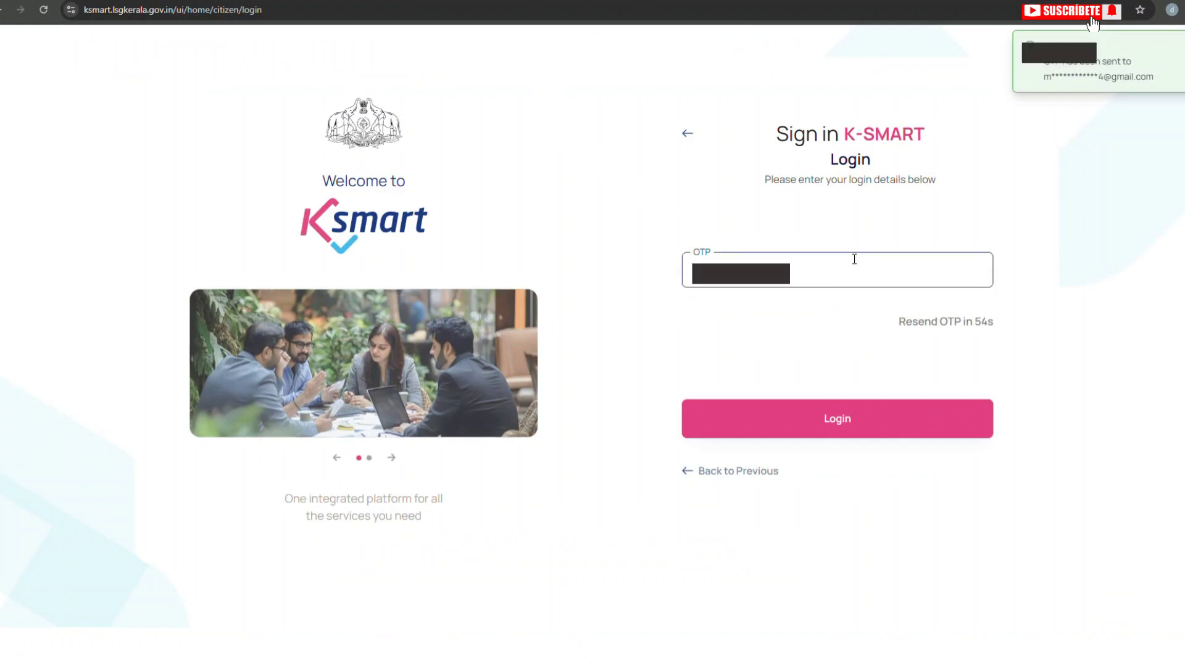
pyautogui.press('Return')
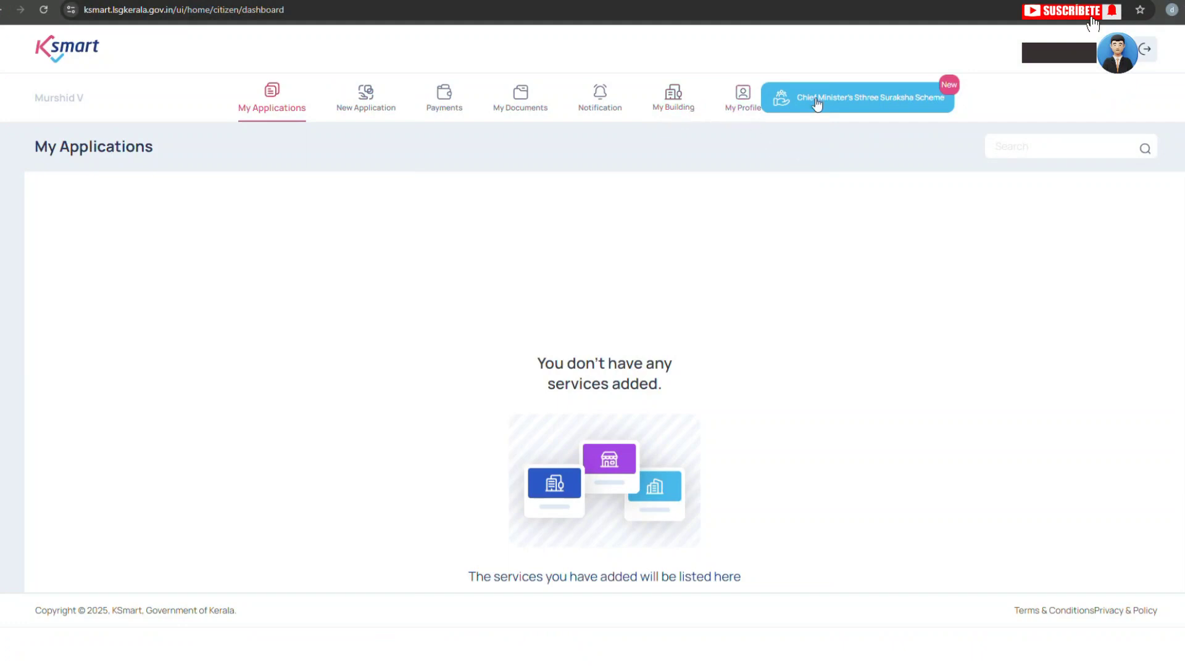
# - Open the application form for the Chief Minister's Sthree Suraksha Scheme from the citizen dashboard
pyautogui.click(887, 101)
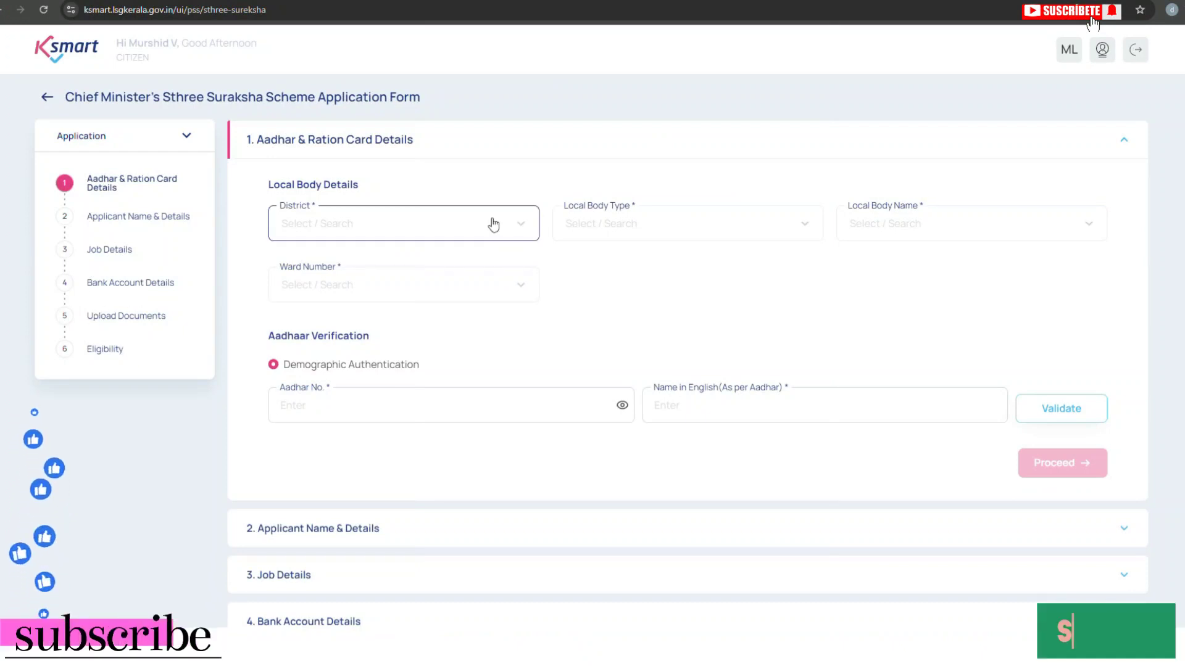
pyautogui.scroll(-1, 490, 228)
pyautogui.scroll(1, 497, 223)
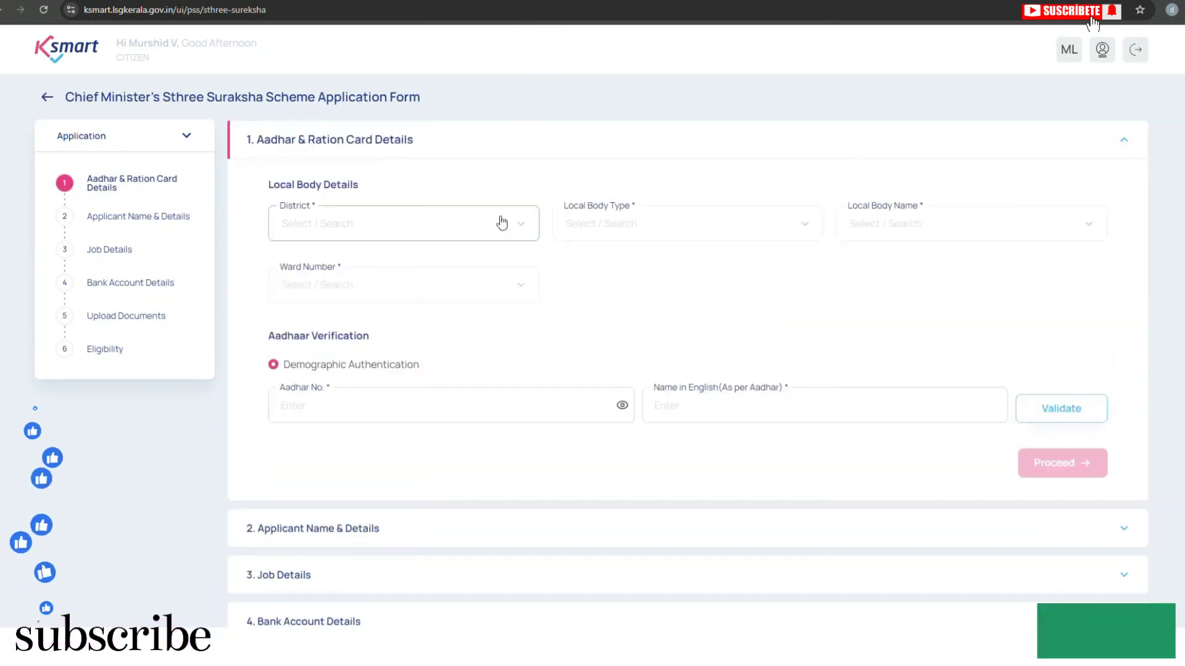
# - Set the local body details to district Palakkad, type Grama Panchayat and name Alanallur Grama Panchayat
pyautogui.click(383, 227)
pyautogui.scroll(-1, 339, 404)
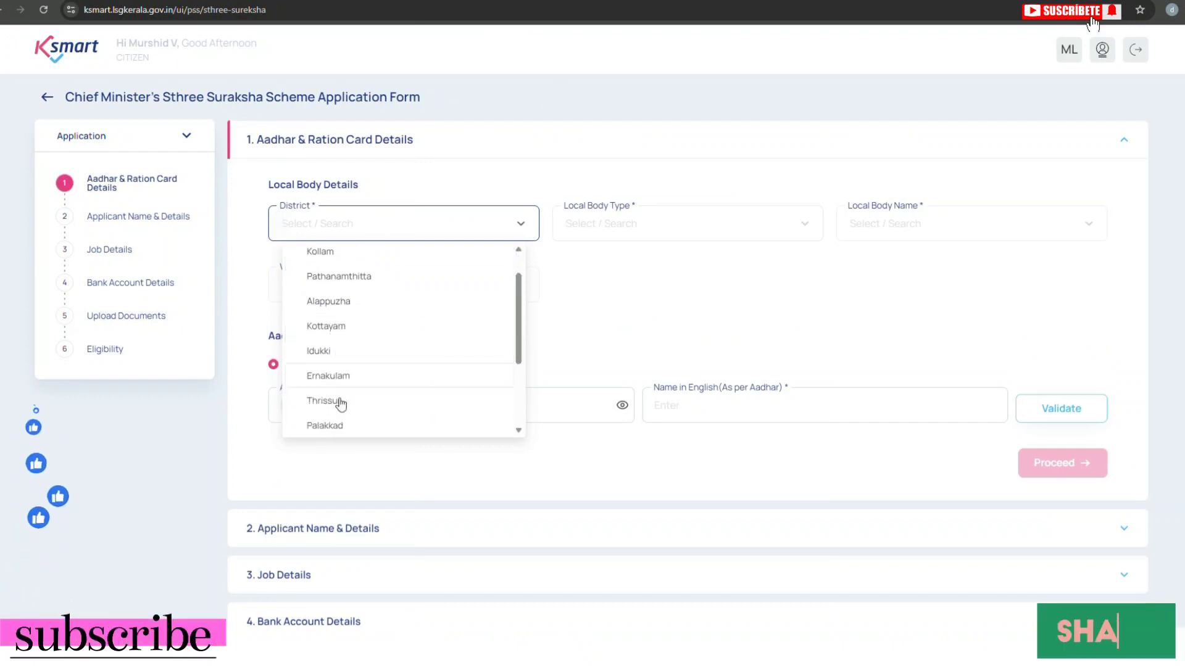
pyautogui.scroll(-2, 340, 404)
pyautogui.click(383, 331)
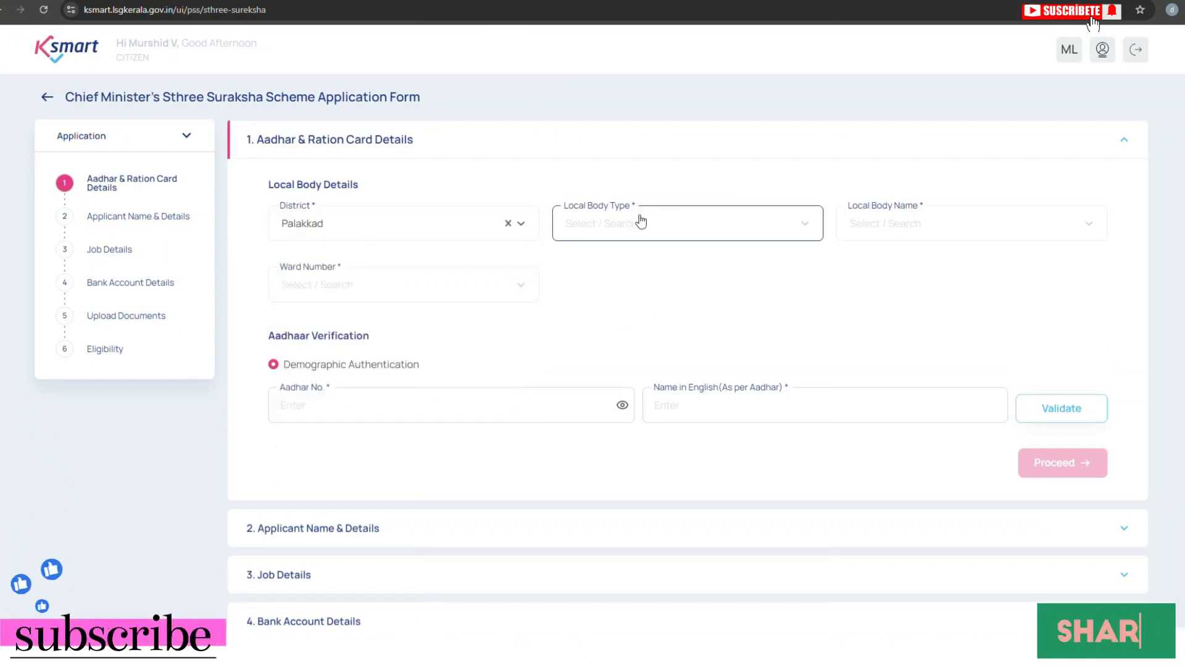
pyautogui.click(641, 222)
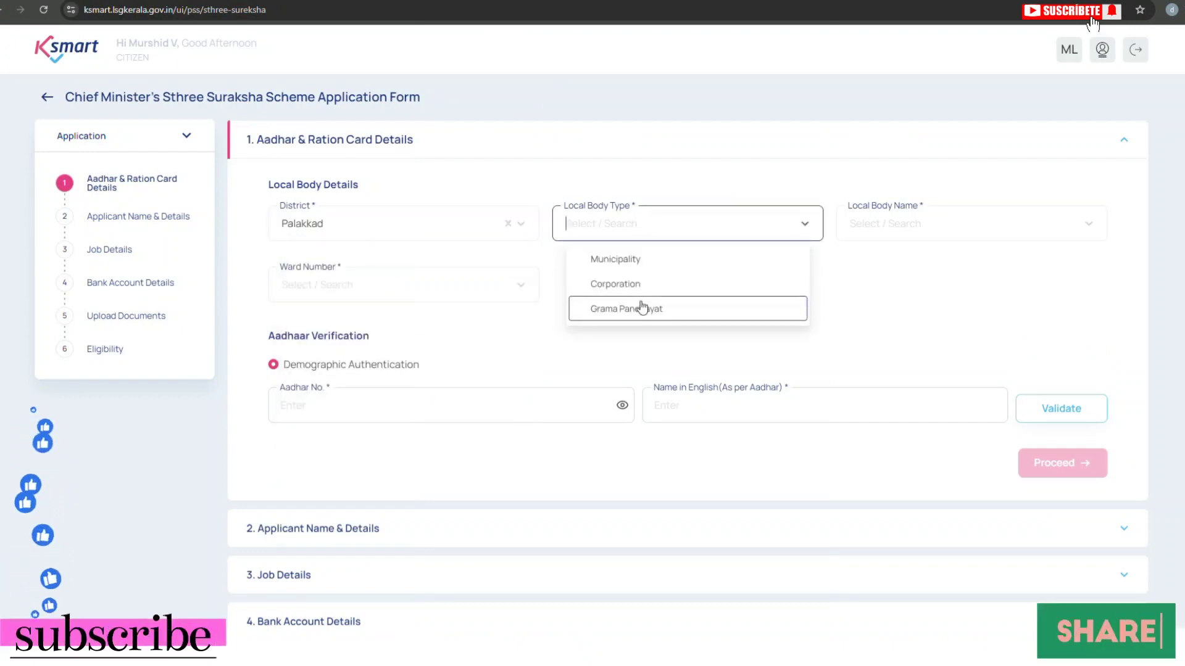
pyautogui.click(649, 308)
pyautogui.click(924, 220)
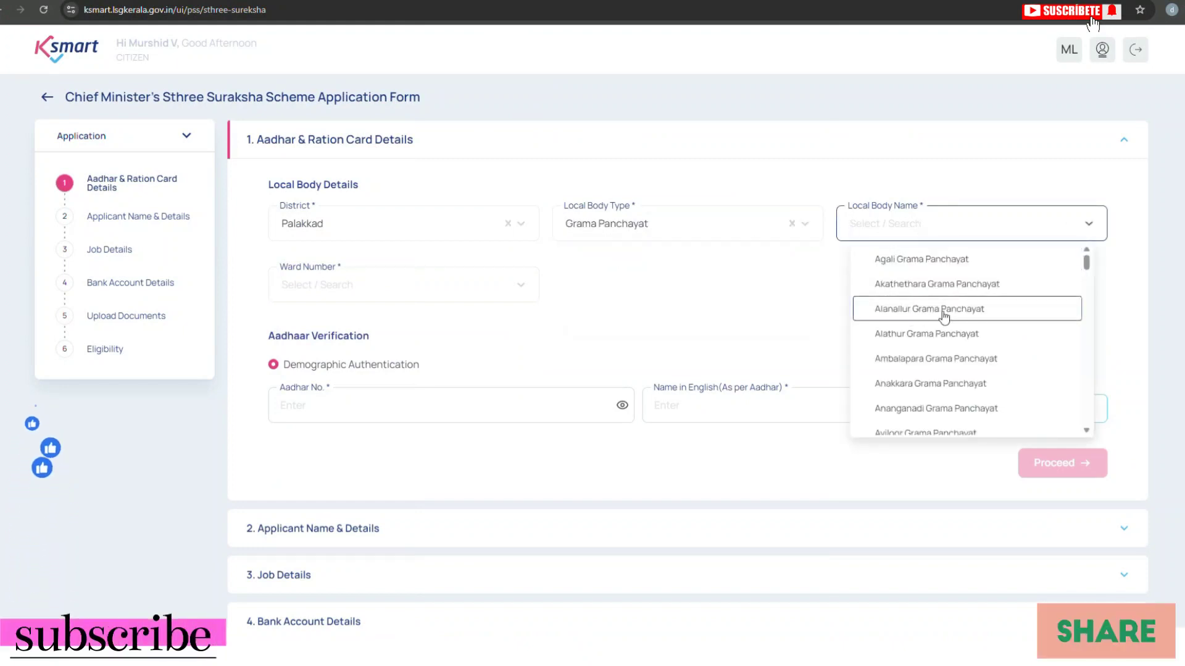
pyautogui.click(944, 310)
# - Enter the applicant's Aadhaar number, masked from view, and their English name as per Aadhaar
pyautogui.click(351, 408)
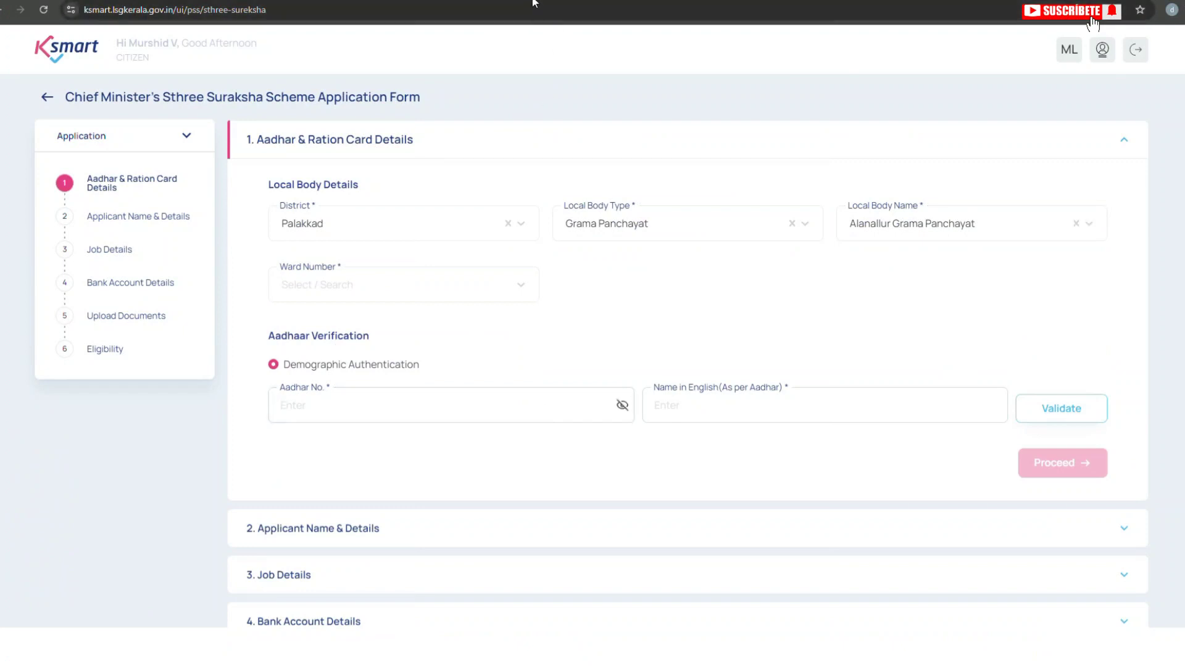
pyautogui.click(381, 414)
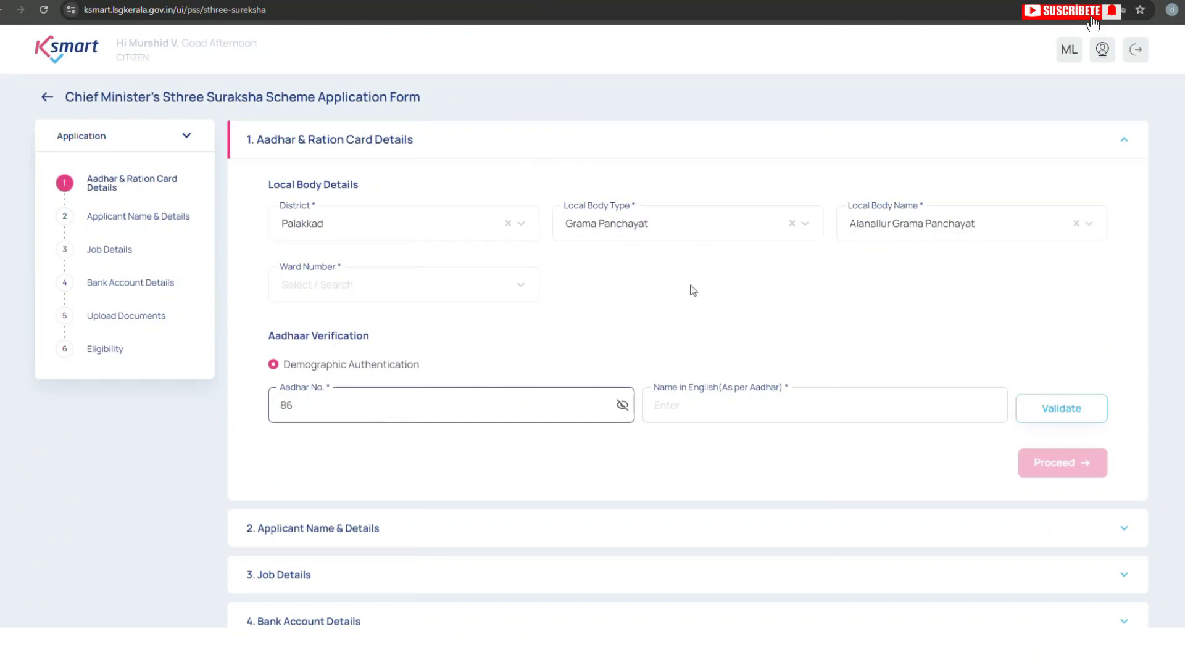
pyautogui.click(622, 405)
pyautogui.click(703, 413)
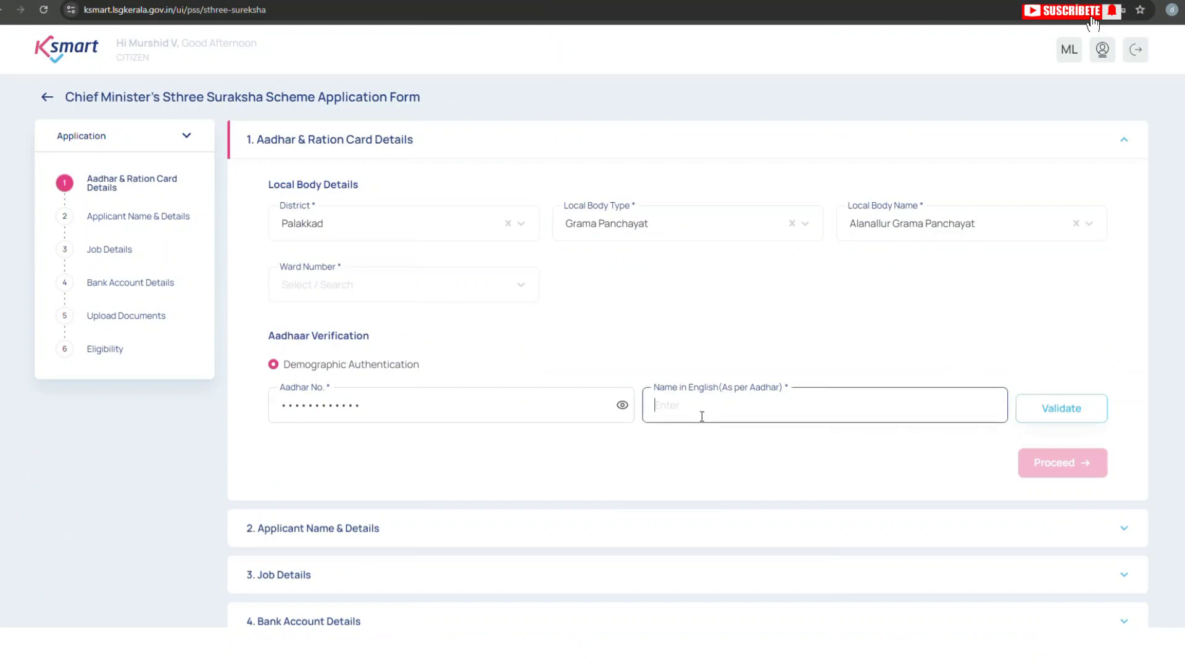
pyautogui.hotkey('ctrl', 'v')
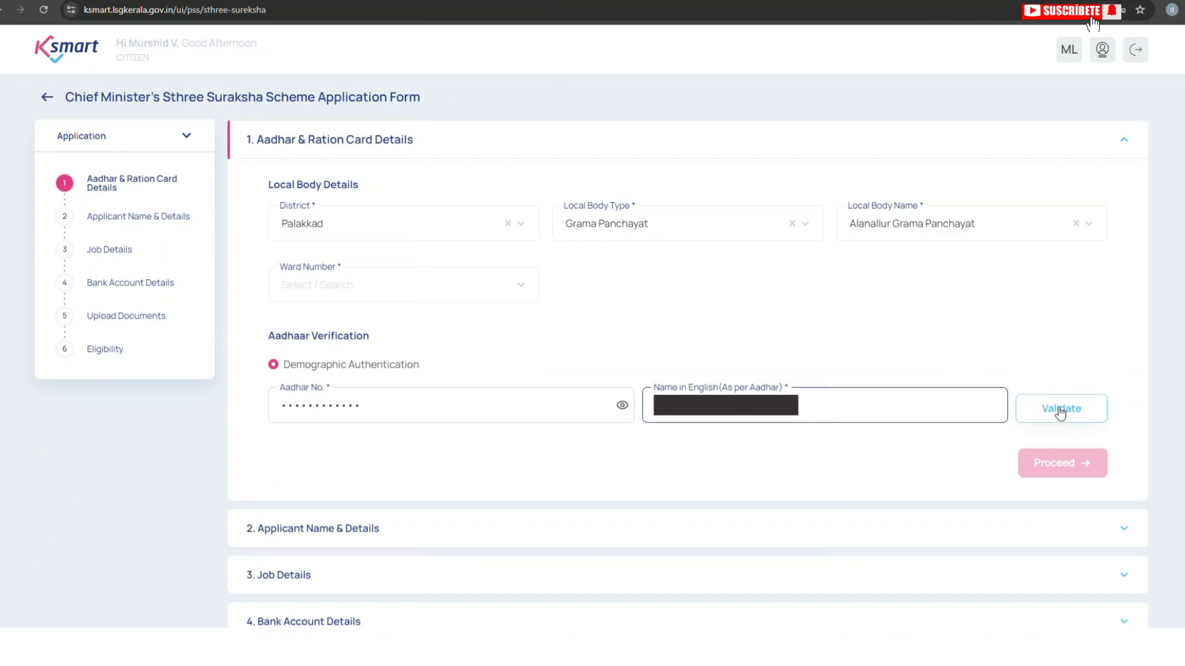
# - Validate the Aadhaar details, agreeing to and accepting the Aadhaar consent
pyautogui.click(1056, 408)
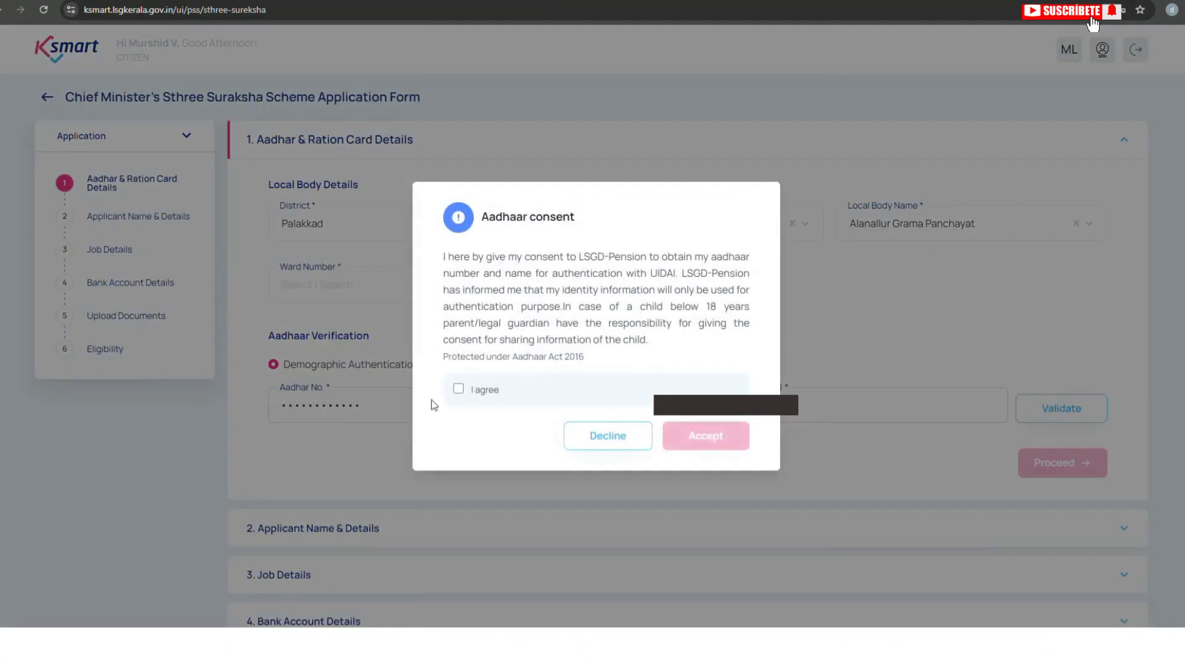
pyautogui.click(457, 388)
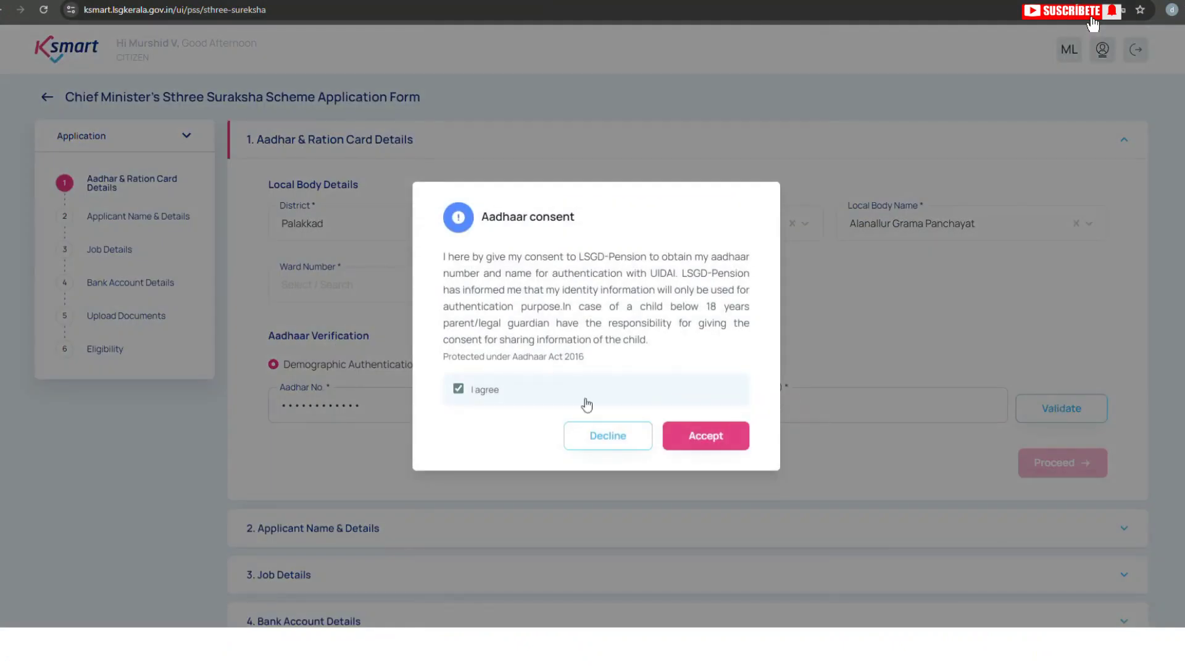
pyautogui.click(692, 439)
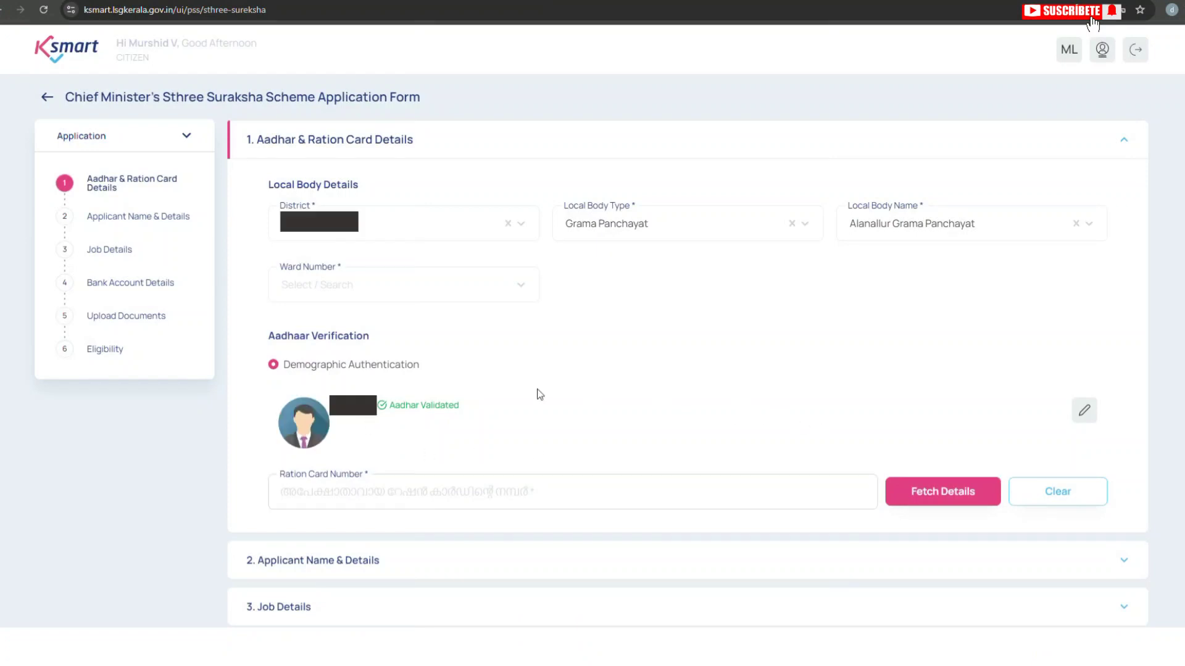
# - Select the applicant's ward number in the local body details
pyautogui.scroll(-1, 541, 392)
pyautogui.click(358, 227)
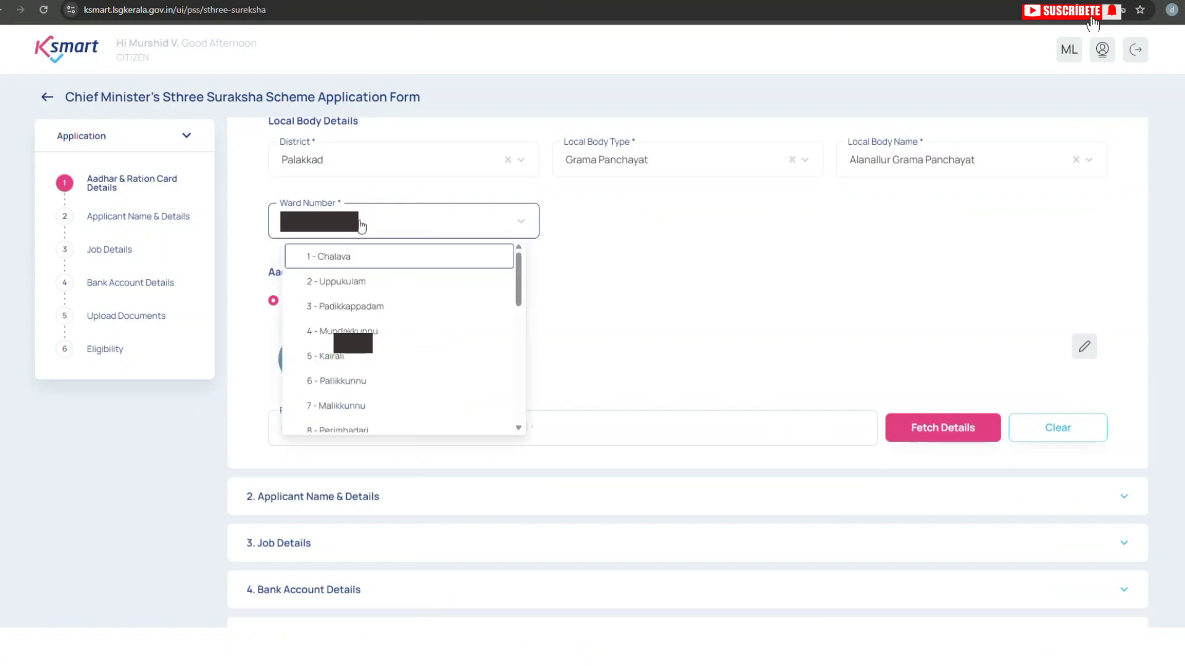
pyautogui.click(342, 381)
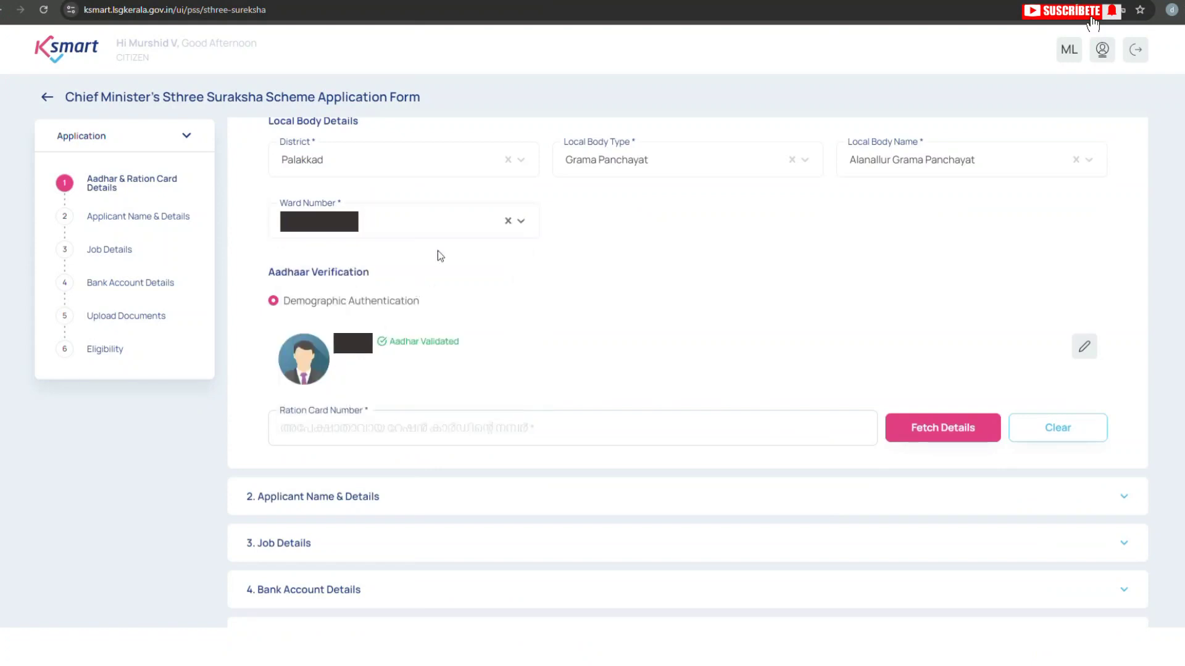
# - Enter the applicant's ration card number and fetch its details
pyautogui.scroll(-2, 569, 325)
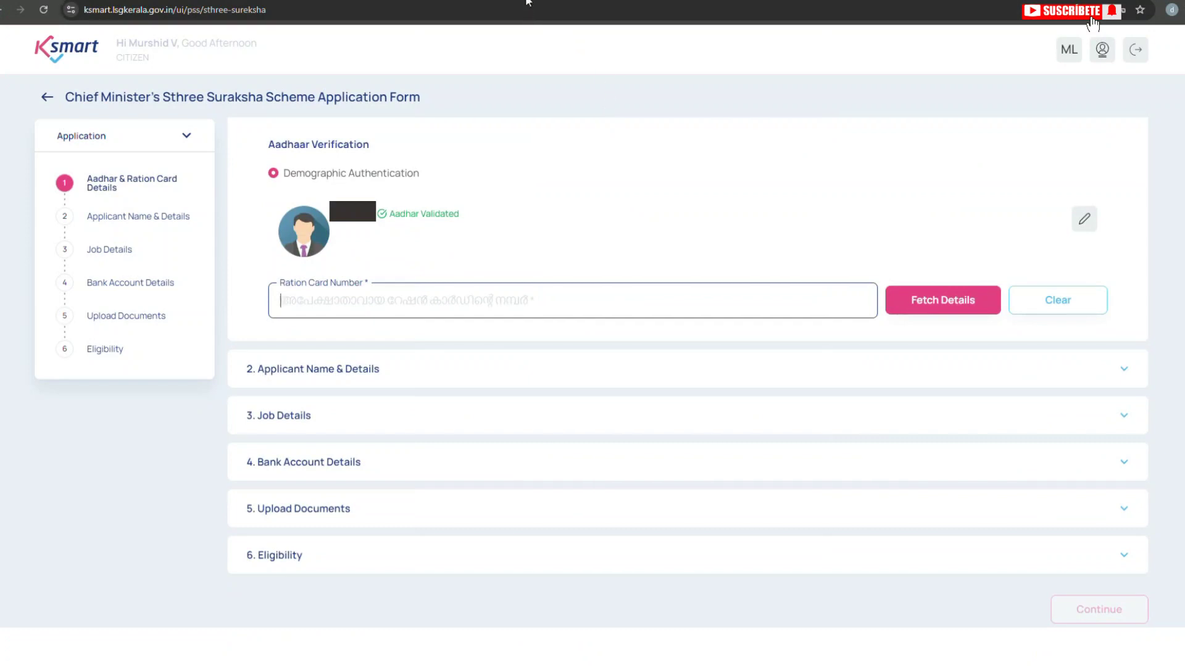
pyautogui.click(536, 300)
pyautogui.write('1')
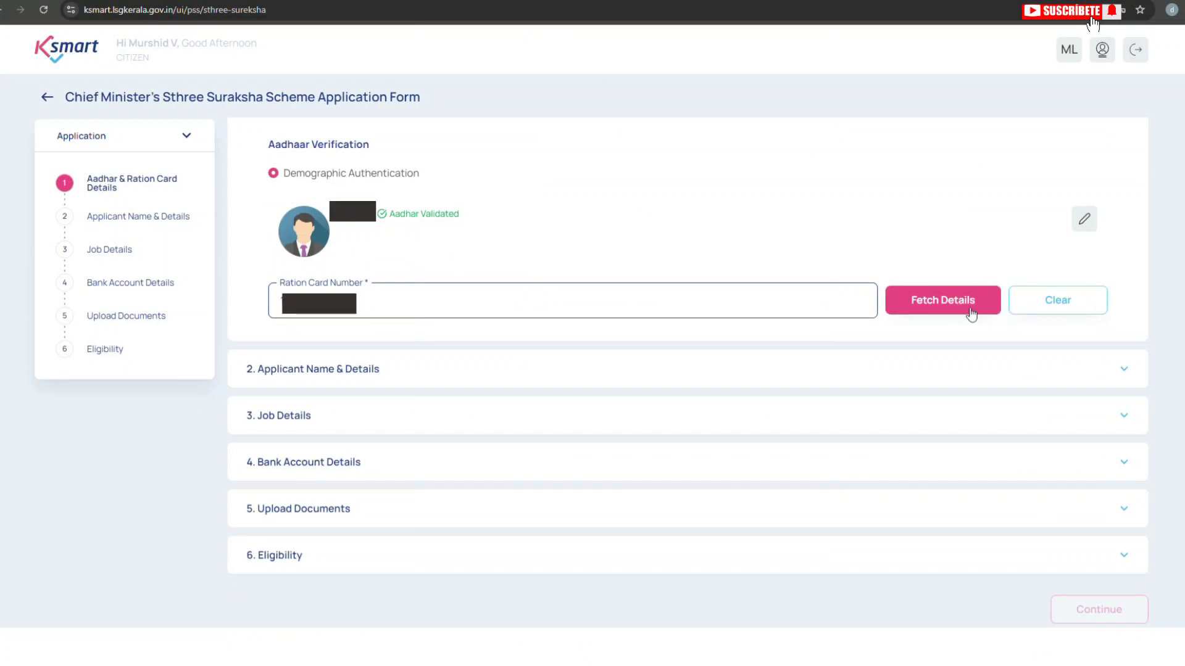
pyautogui.click(966, 309)
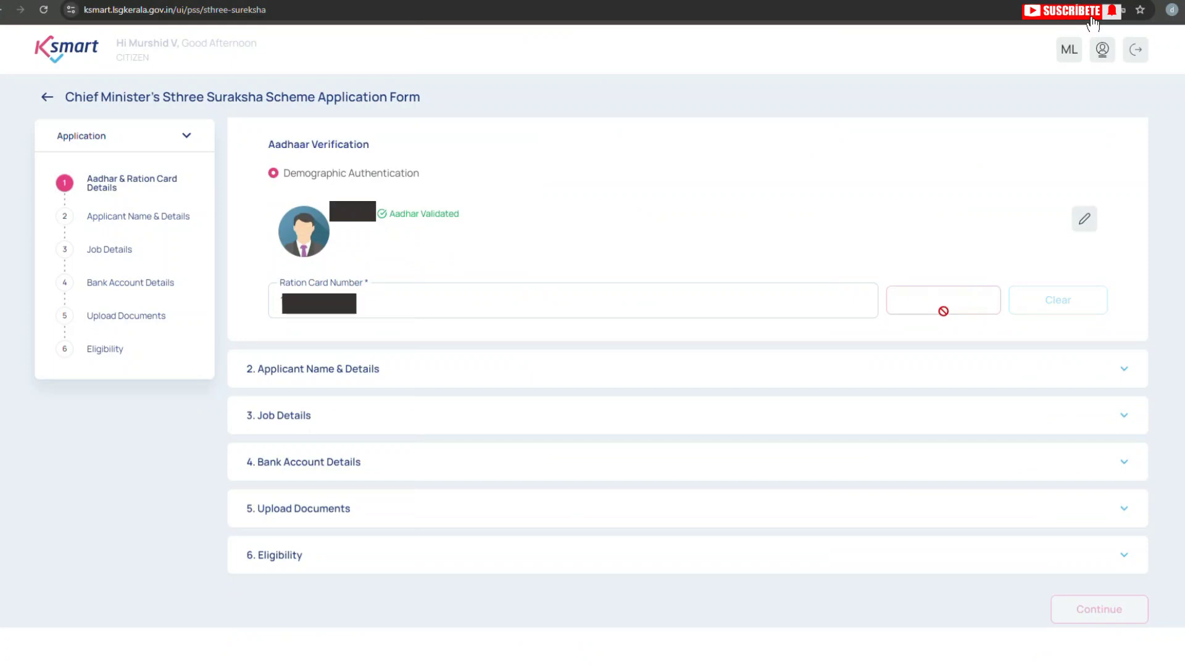
# - Select the listed family member in the ration card details and proceed to the applicant section
pyautogui.scroll(-1, 913, 320)
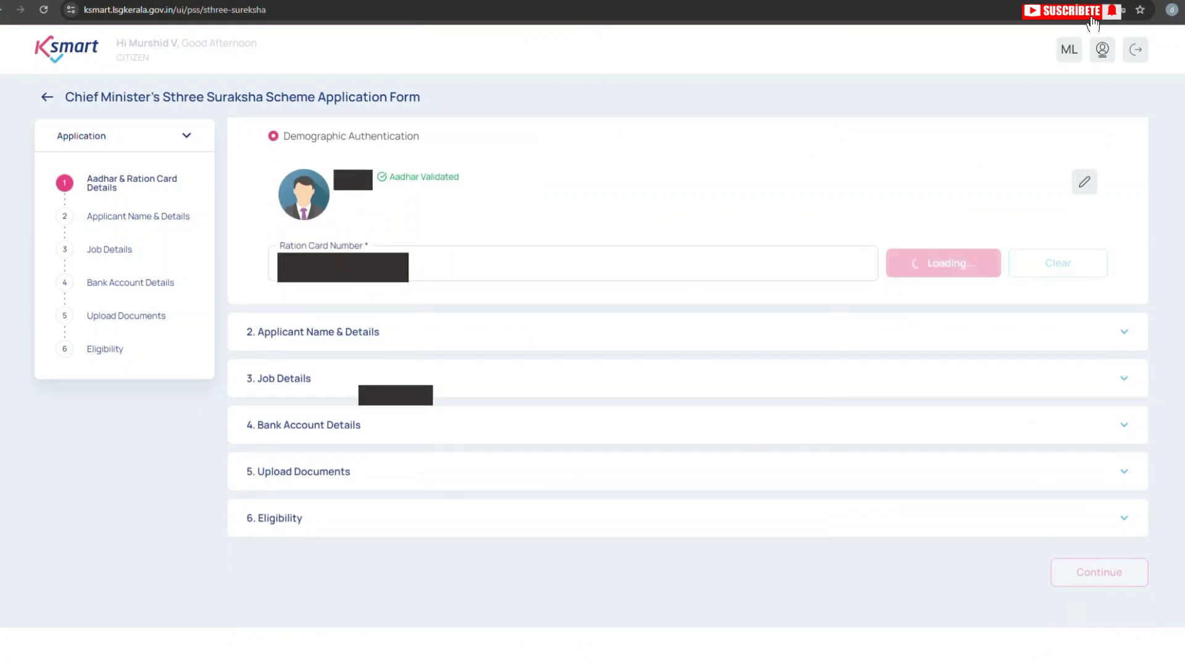
pyautogui.scroll(-3, 1057, 216)
pyautogui.click(1056, 213)
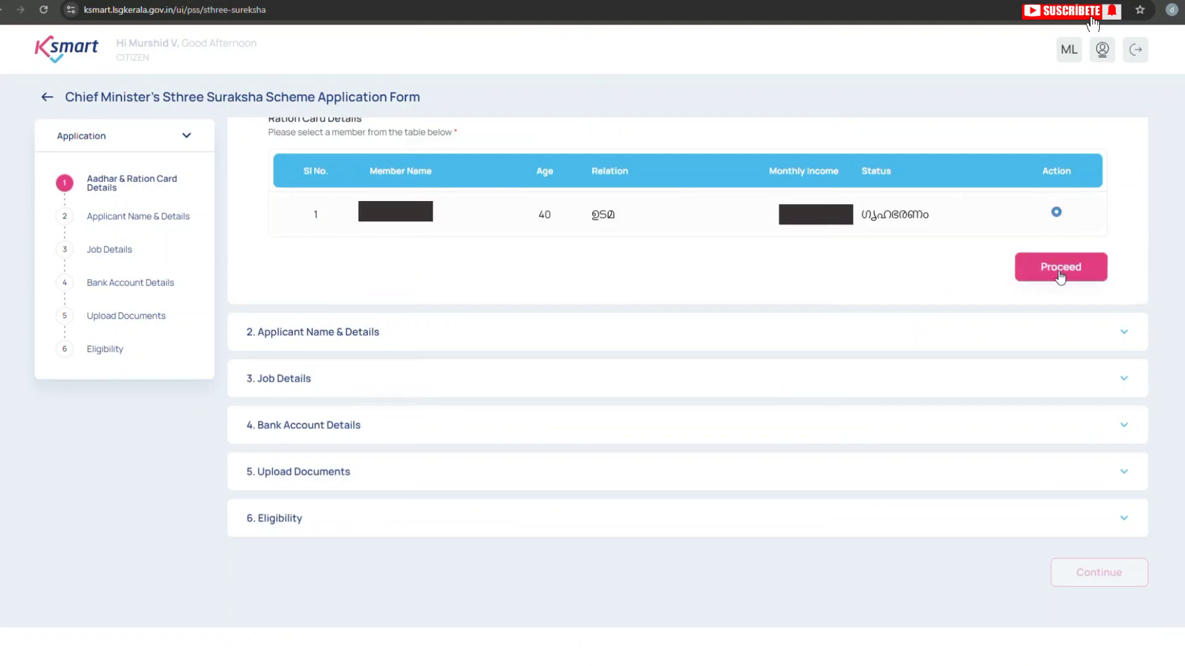
pyautogui.click(1060, 269)
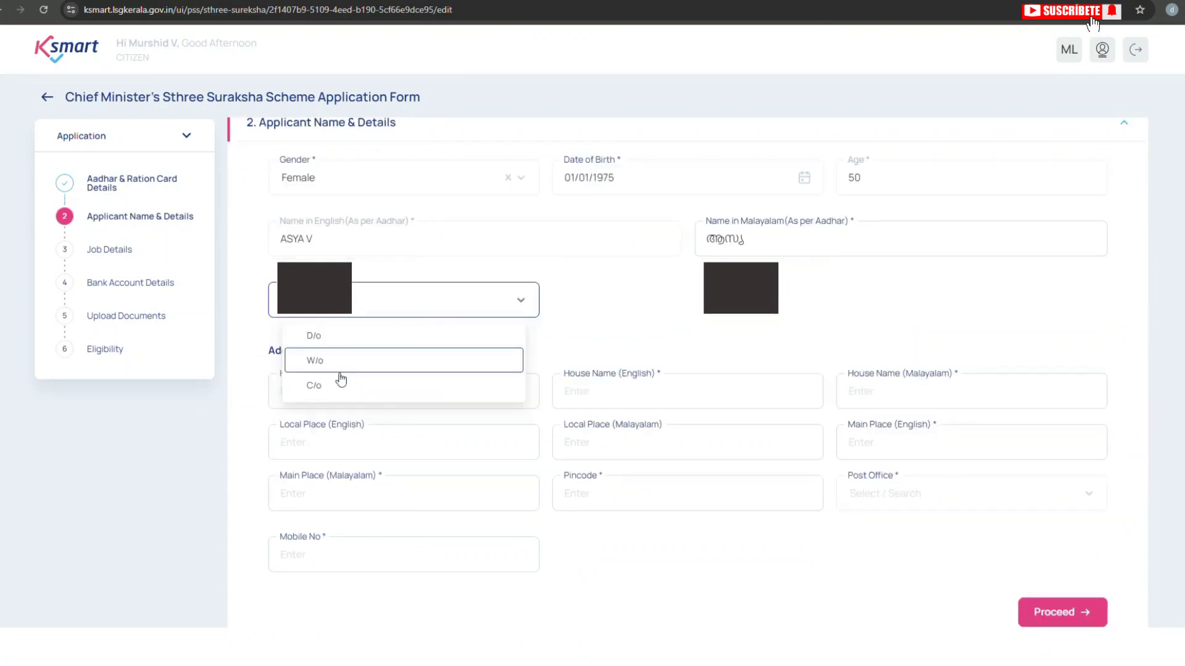
# - Set Care of to W/o and fill in the husband's name in English and Malayalam
pyautogui.click(346, 369)
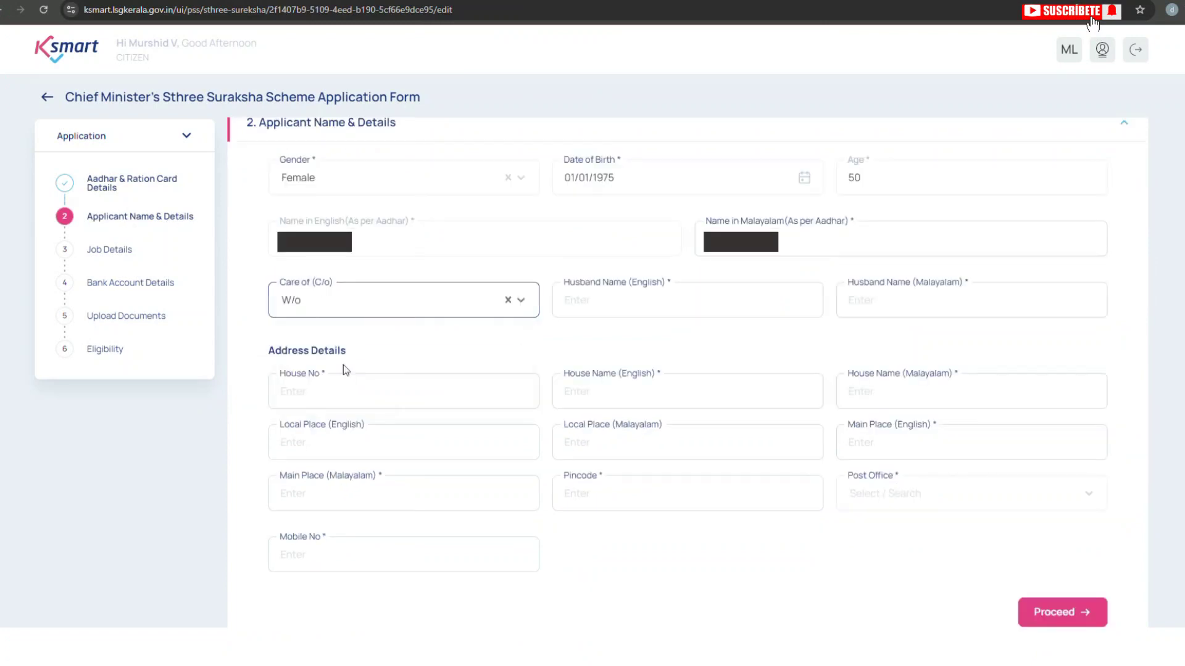
pyautogui.click(610, 292)
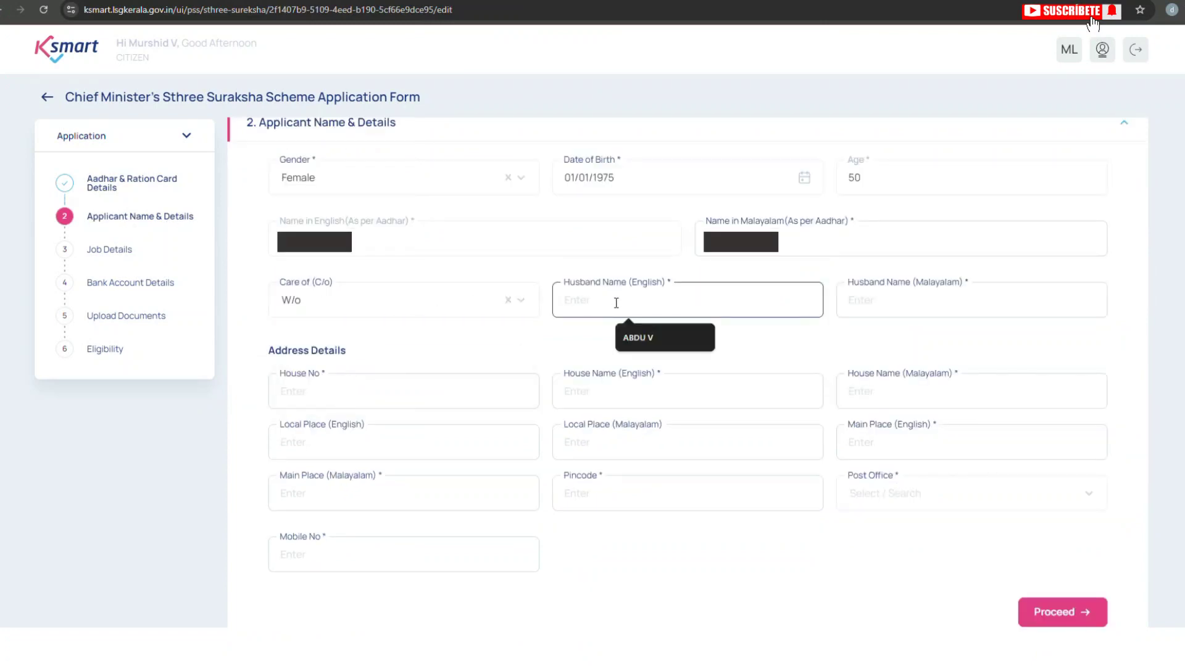
pyautogui.click(646, 338)
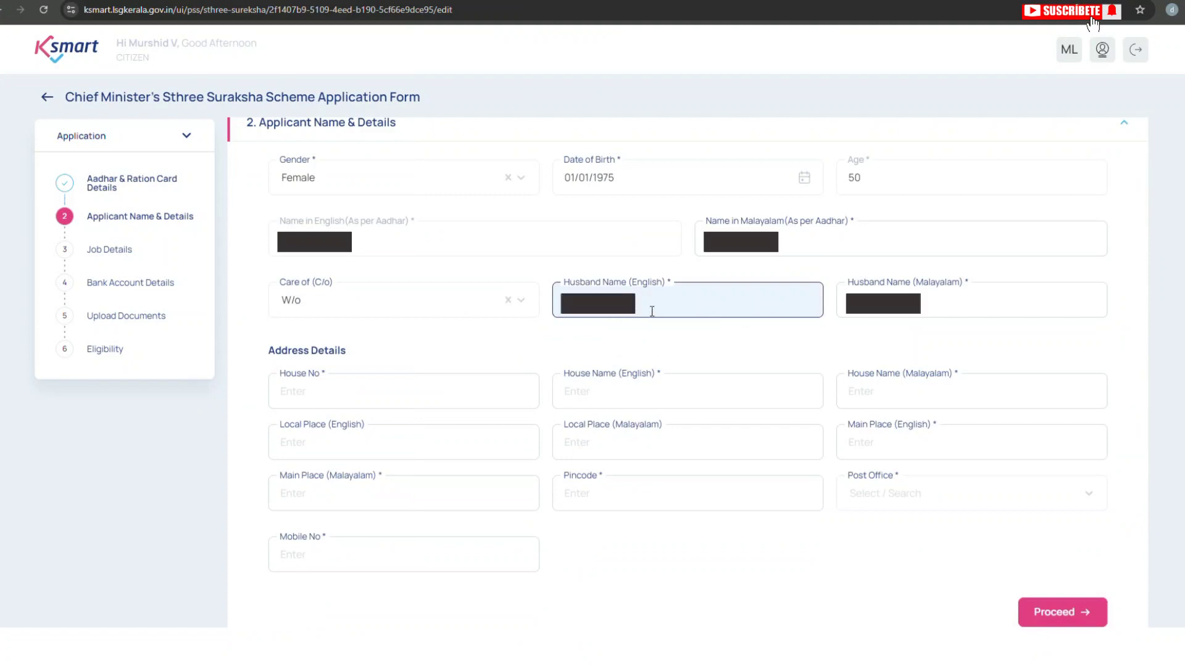
pyautogui.click(653, 337)
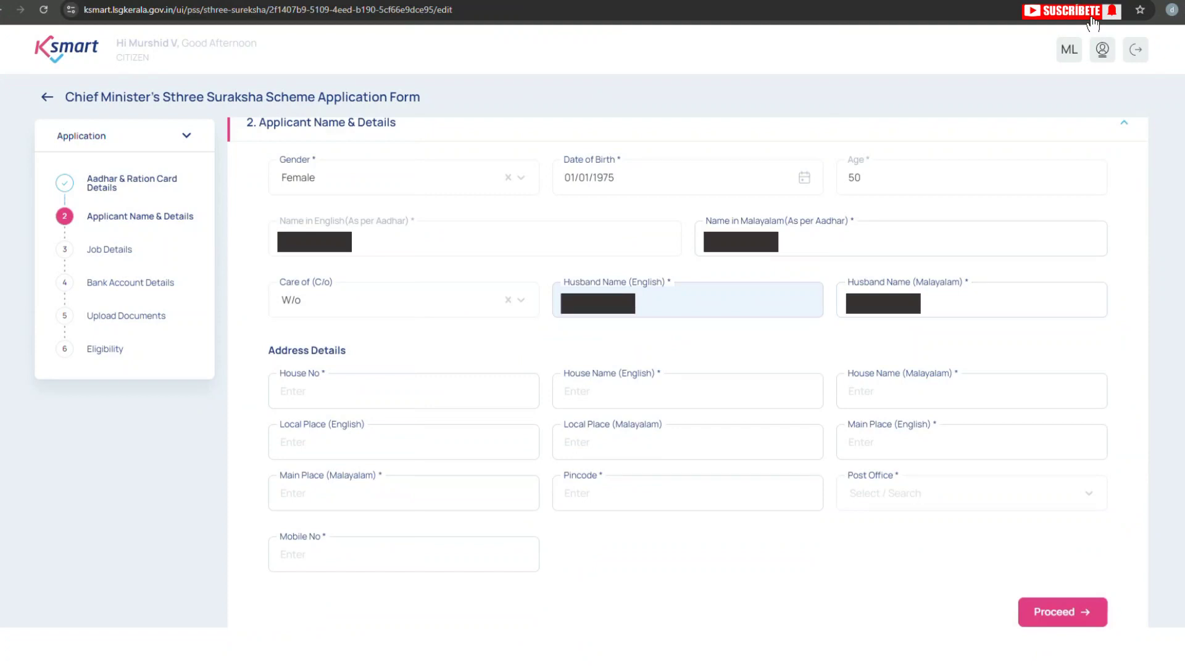
pyautogui.click(923, 303)
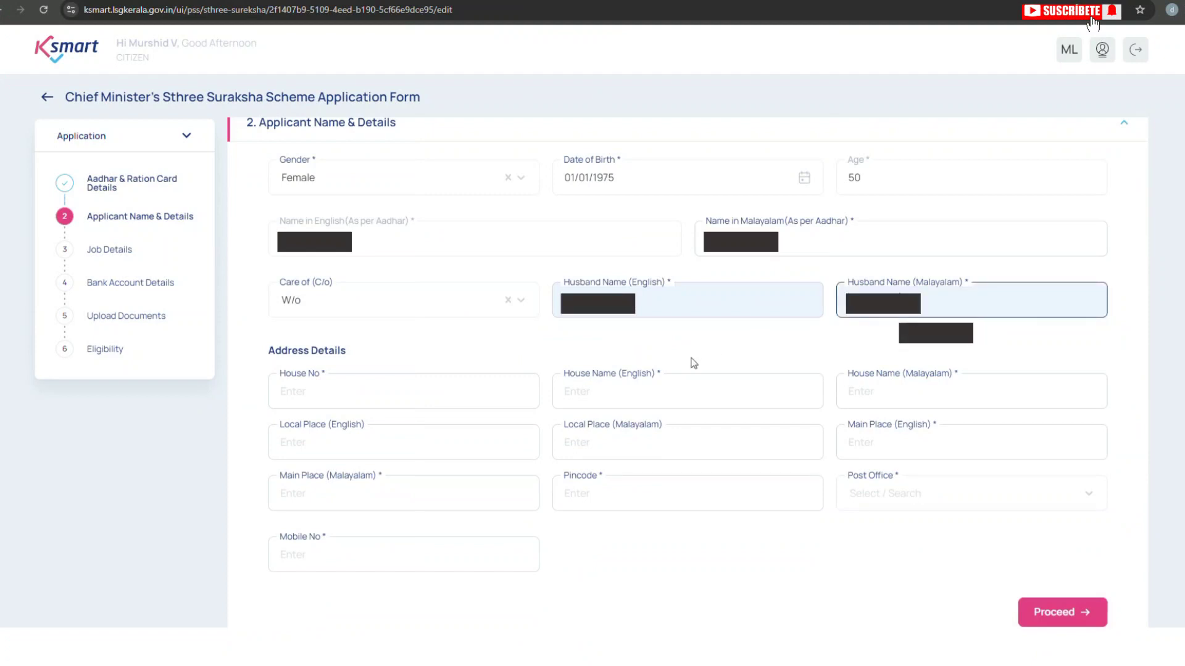
# - Fill in the house number and the house name in English and Malayalam in the address details
pyautogui.click(370, 390)
pyautogui.scroll(-1, 358, 382)
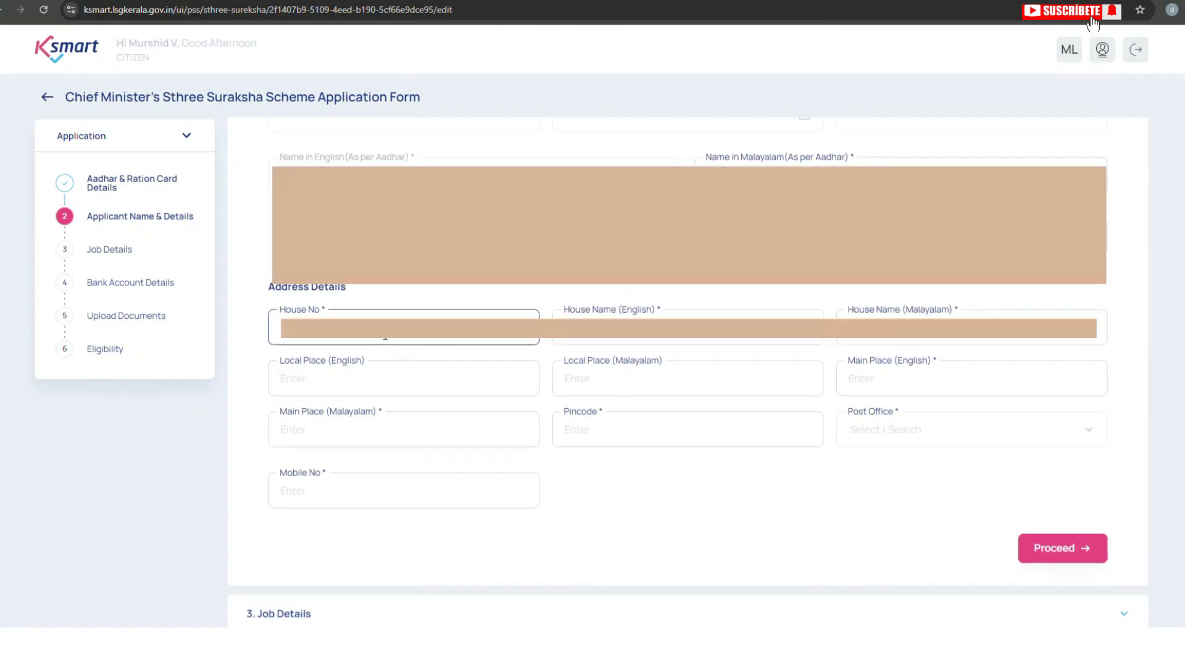
pyautogui.click(385, 336)
pyautogui.click(364, 369)
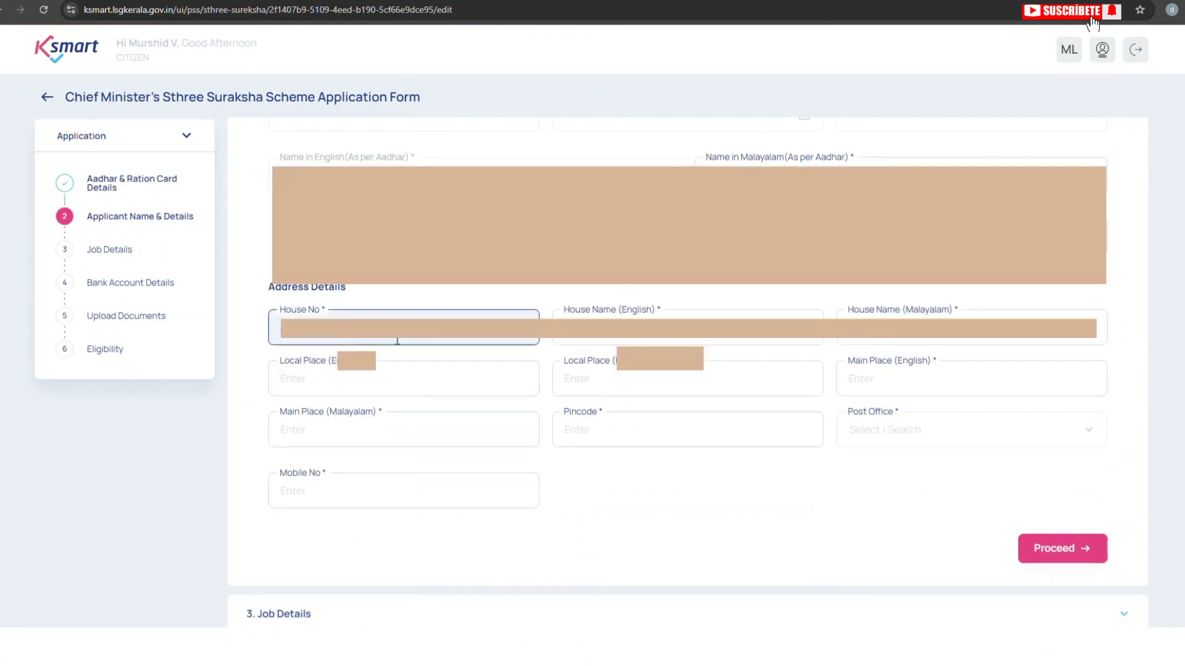
pyautogui.click(683, 327)
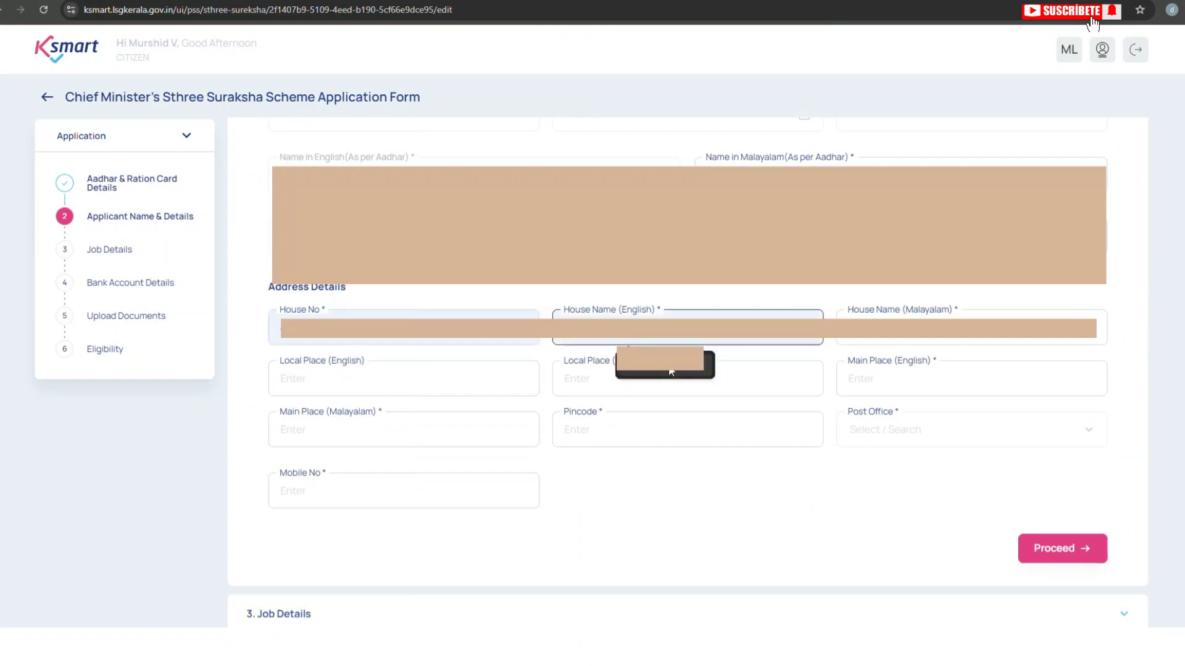
pyautogui.click(672, 371)
pyautogui.click(954, 327)
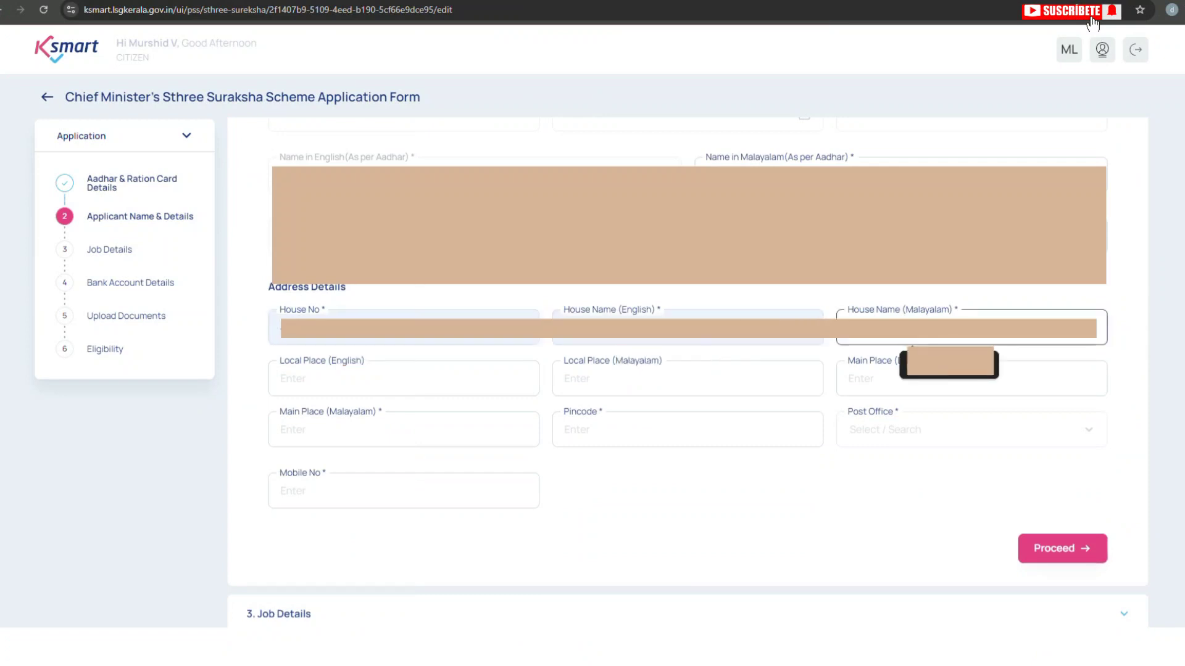
pyautogui.click(949, 364)
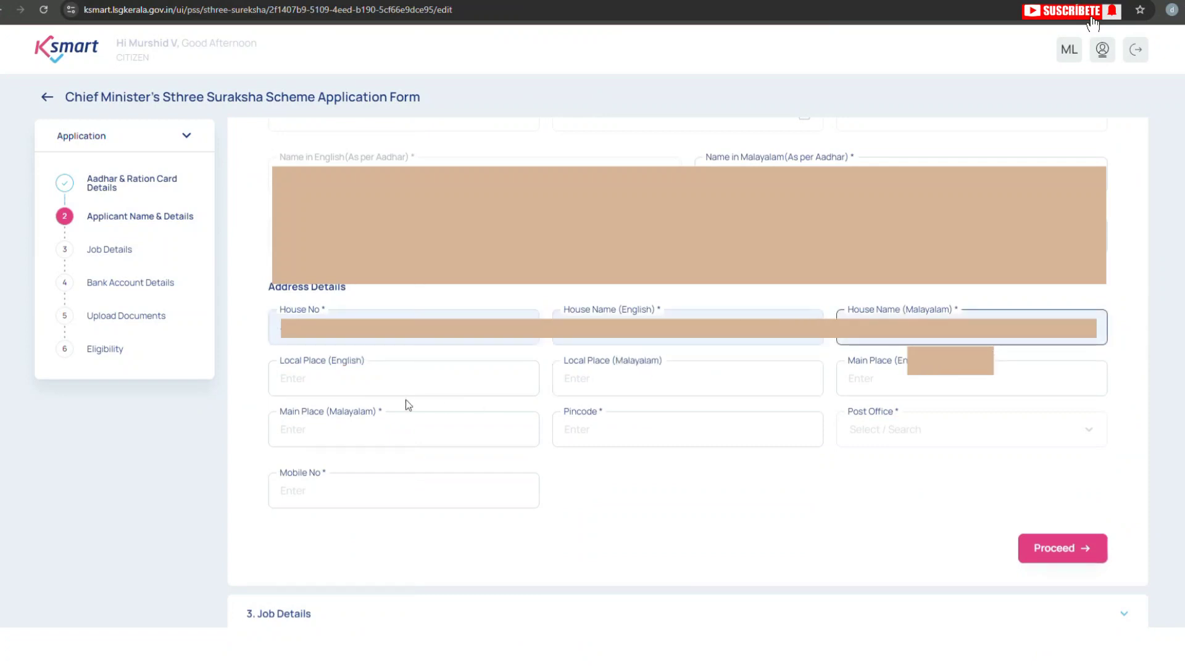
# - Fill in the applicant's local place and the main place in English and Malayalam
pyautogui.click(343, 385)
pyautogui.click(377, 418)
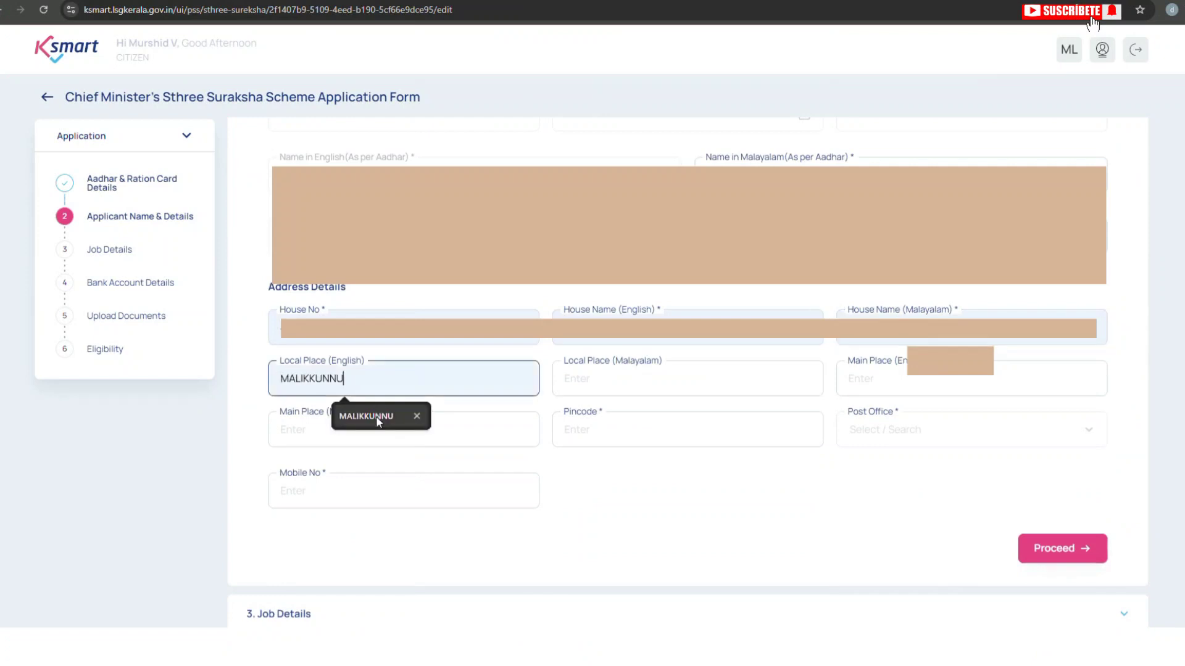
pyautogui.click(665, 377)
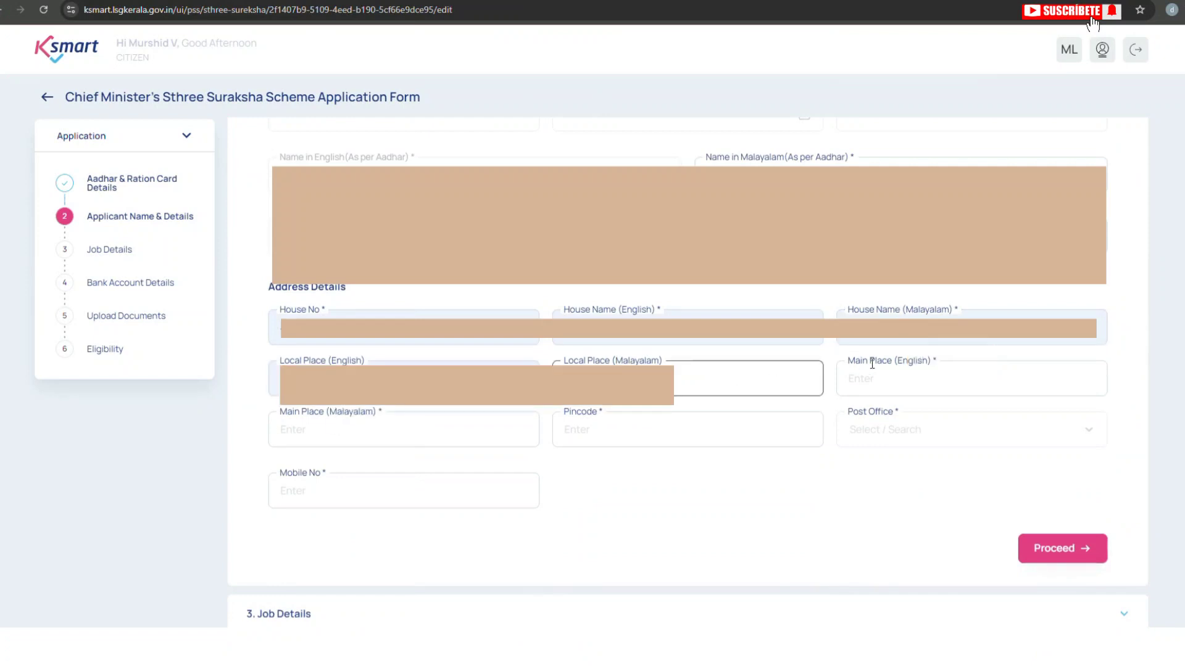
pyautogui.click(898, 379)
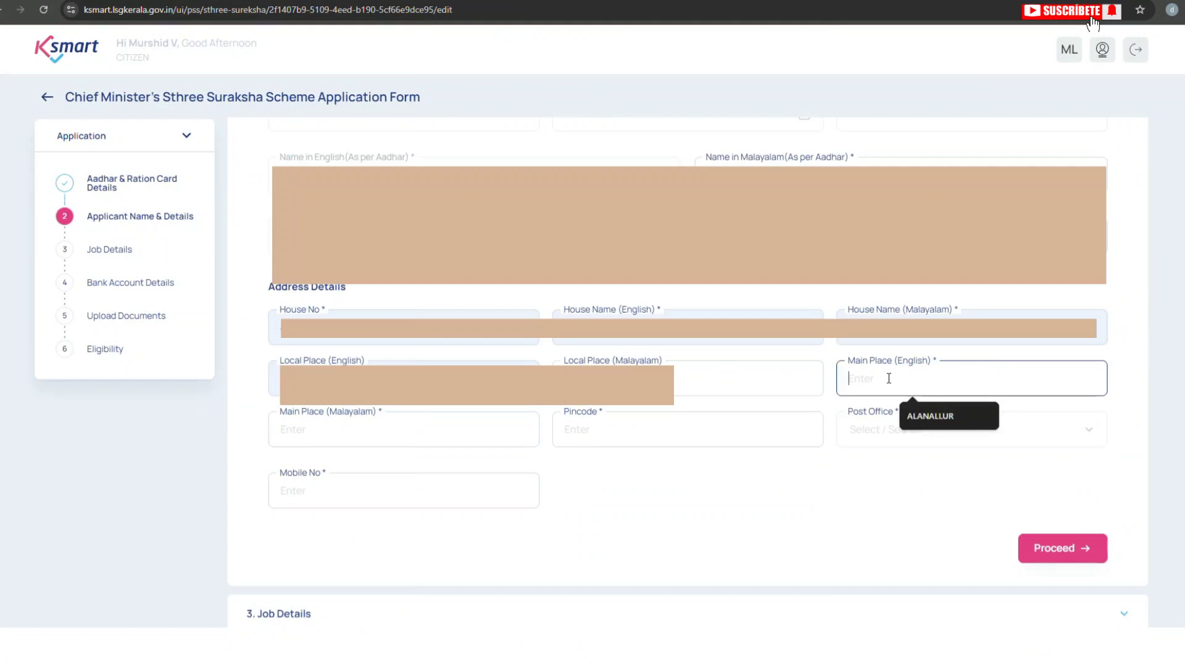
pyautogui.click(923, 416)
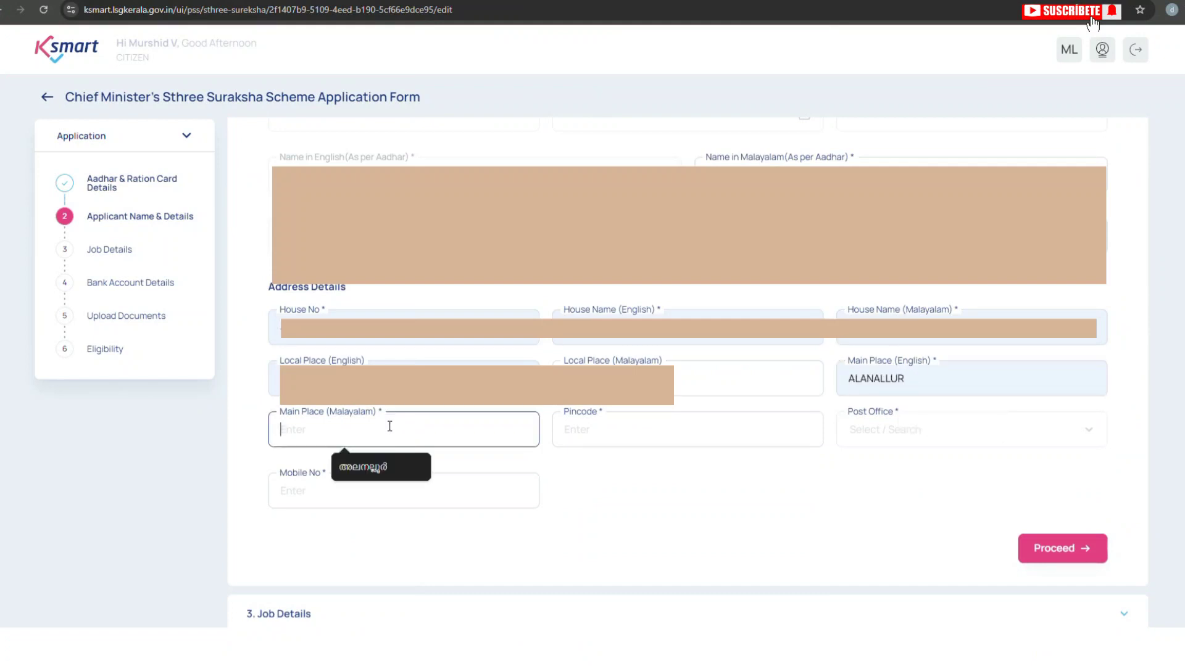
pyautogui.click(381, 467)
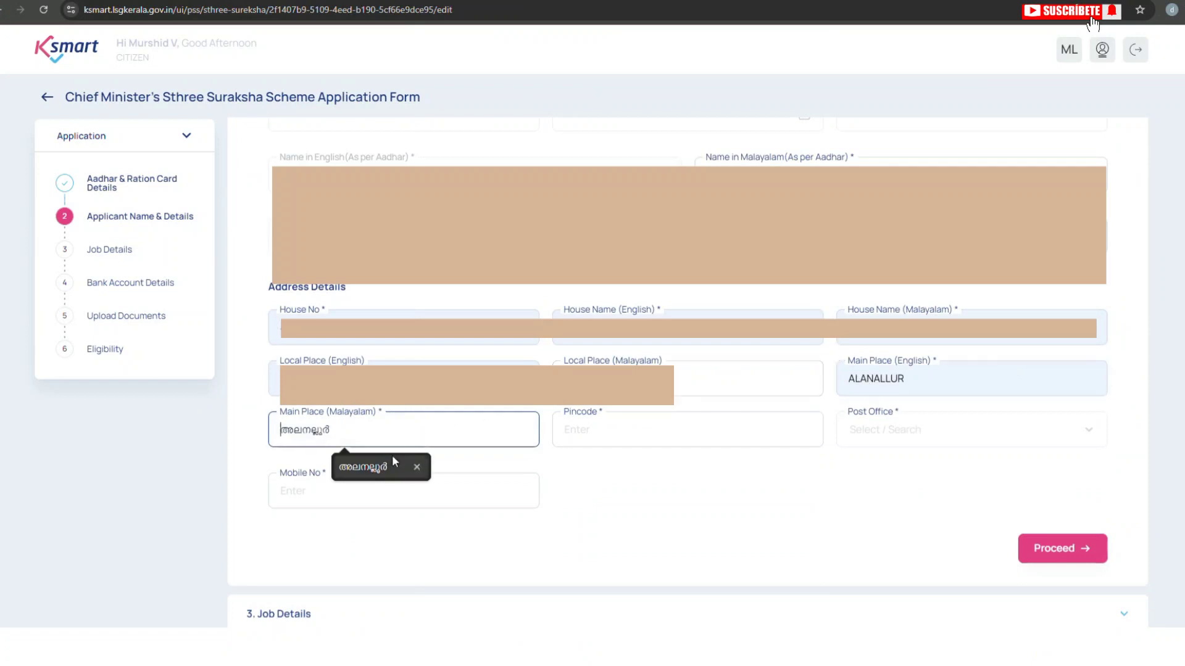
# - Fill in the address pincode and post office, and save the applicant details
pyautogui.click(654, 429)
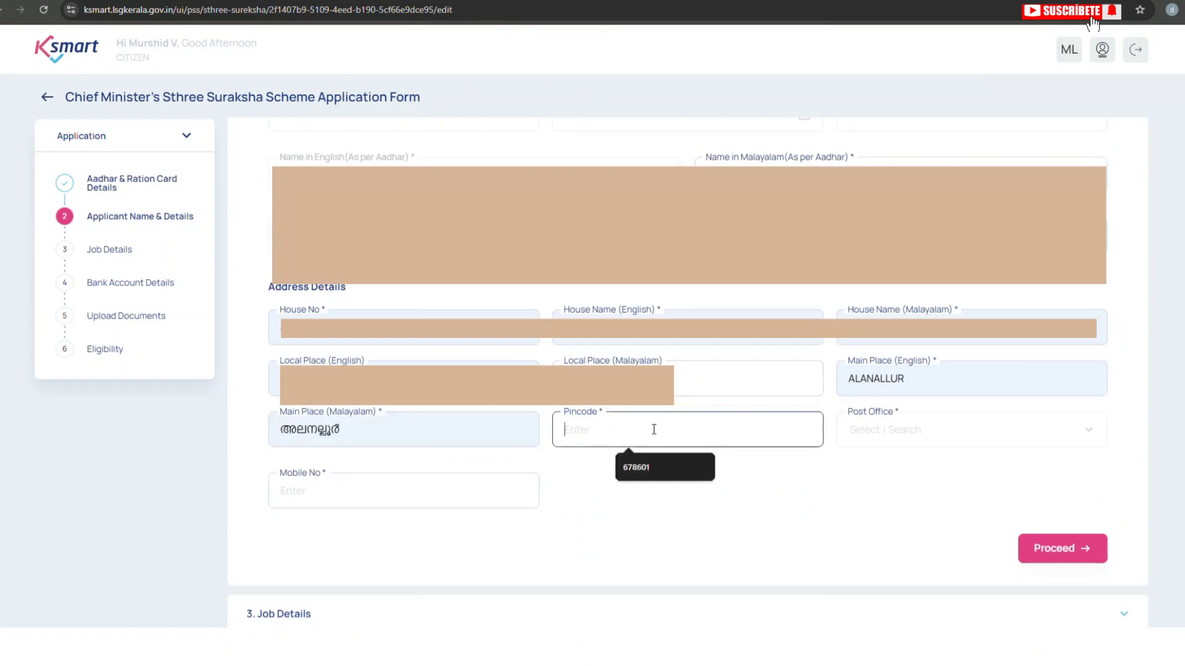
pyautogui.click(641, 467)
pyautogui.click(883, 432)
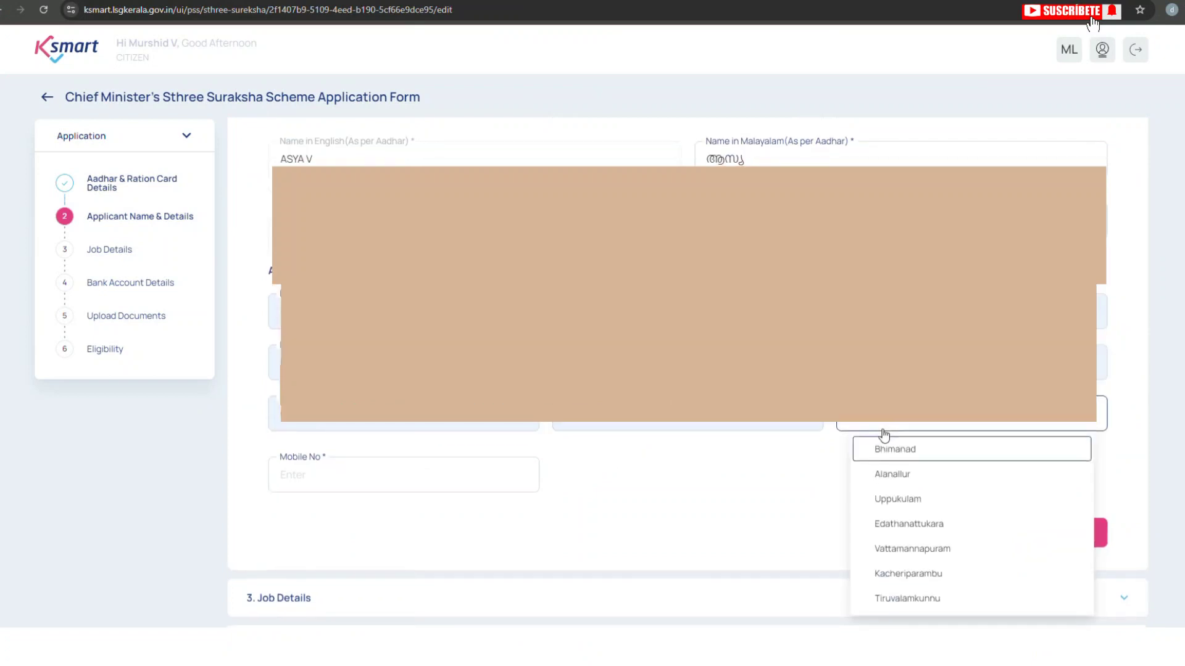
pyautogui.click(1048, 470)
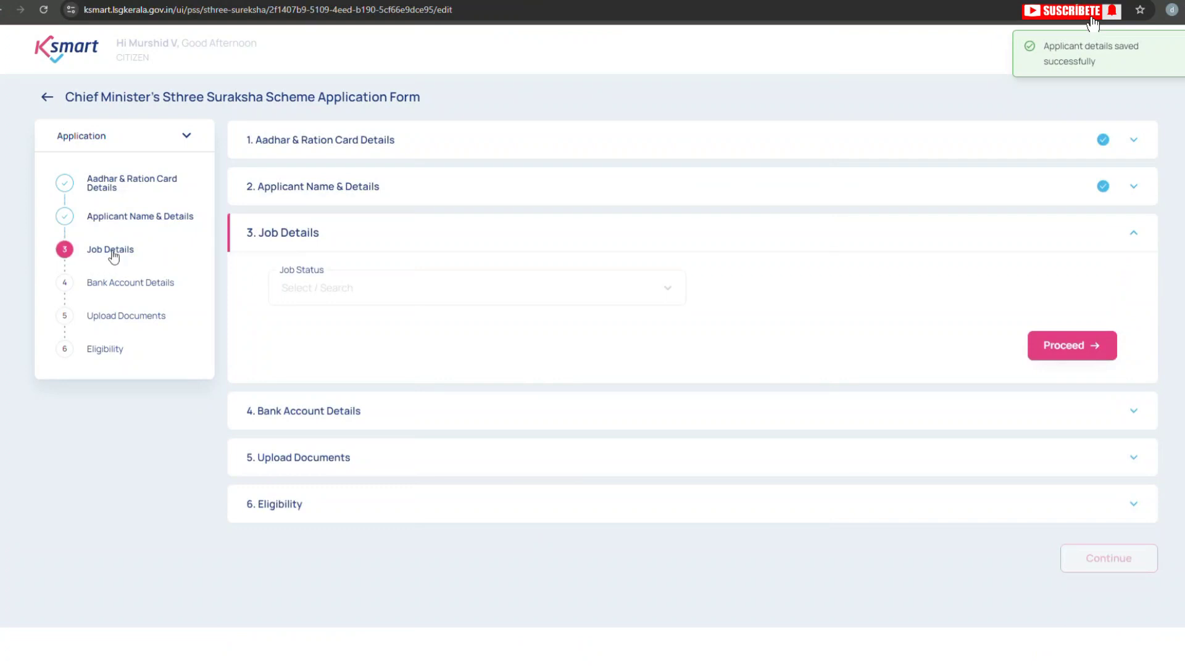
# - Set the job status to Home Maker and save the job details
pyautogui.click(349, 288)
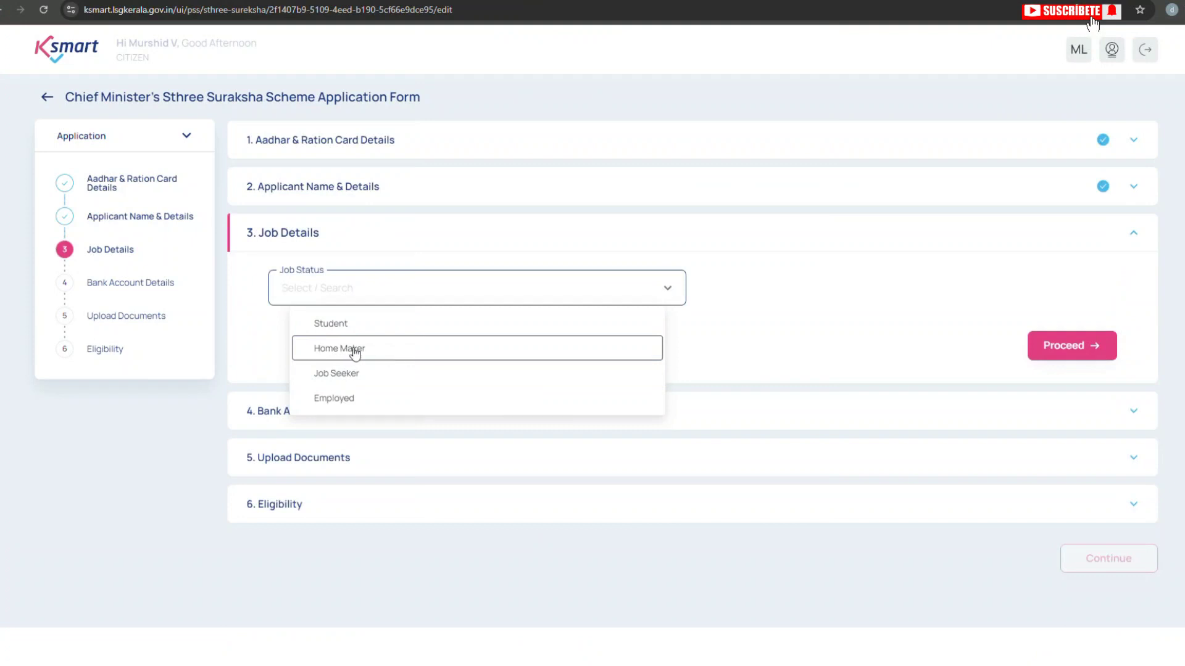
pyautogui.click(355, 351)
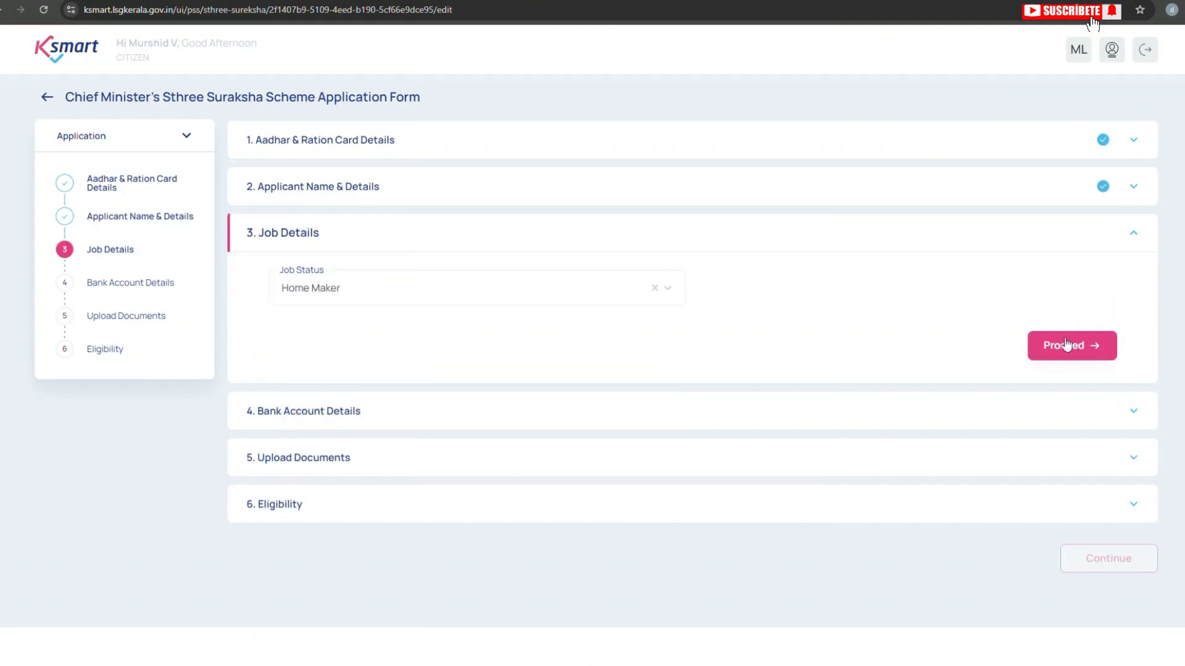
pyautogui.click(325, 300)
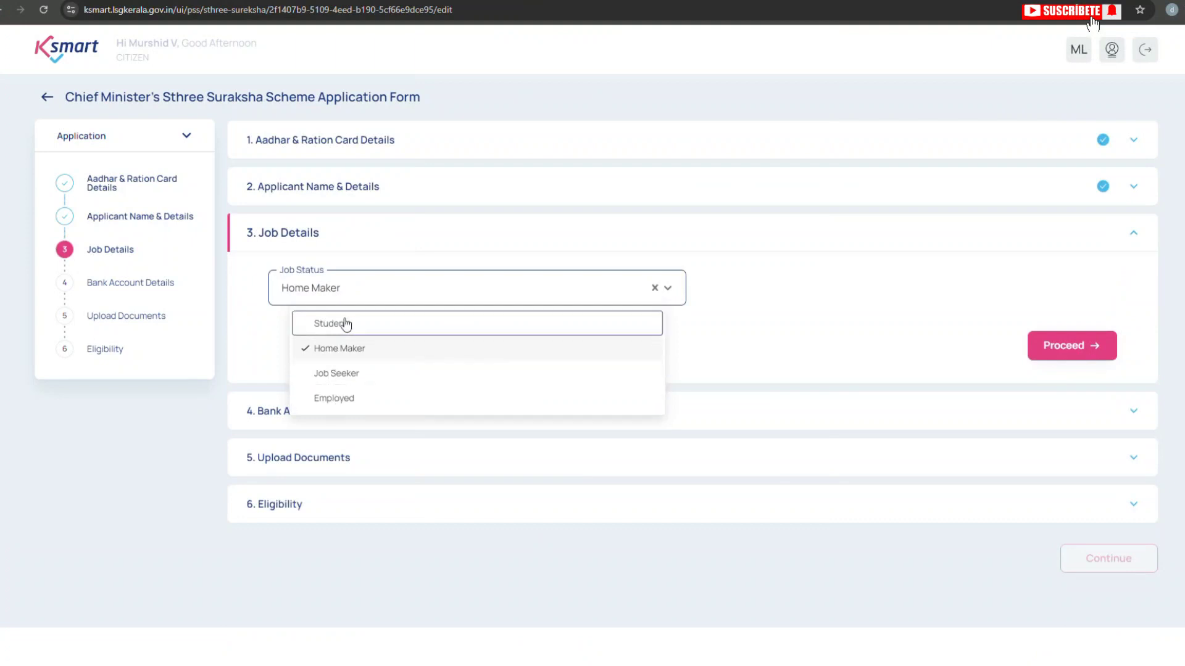
pyautogui.click(1079, 349)
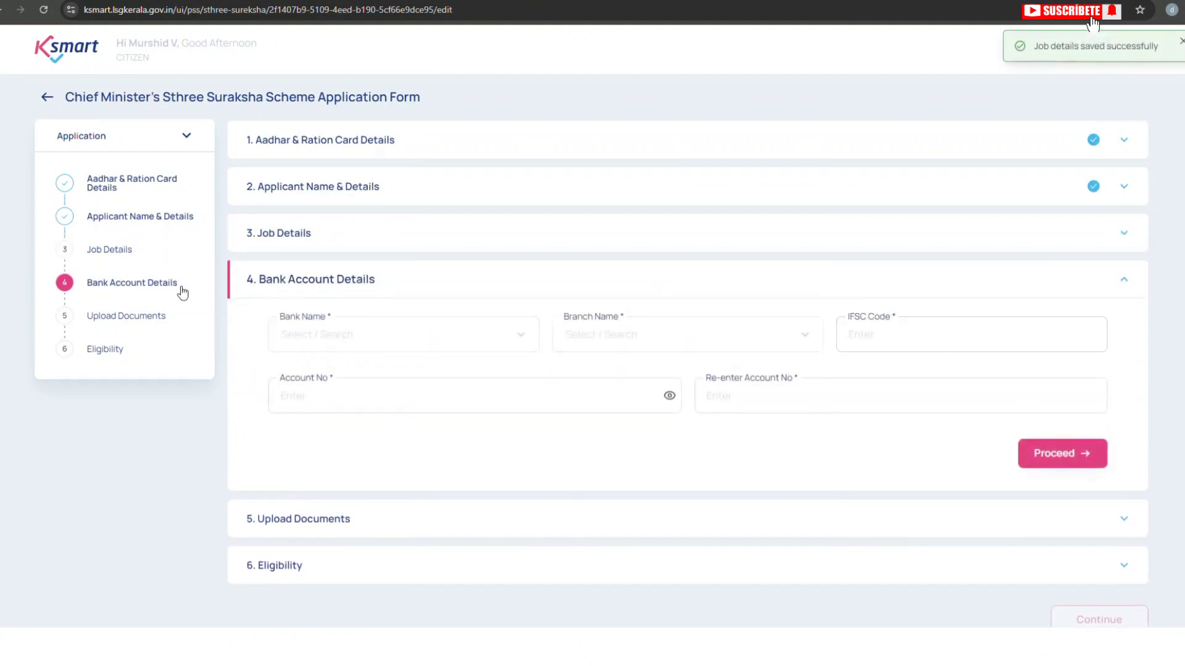
# - Choose Canara Bank as the bank name in the bank account details
pyautogui.click(339, 345)
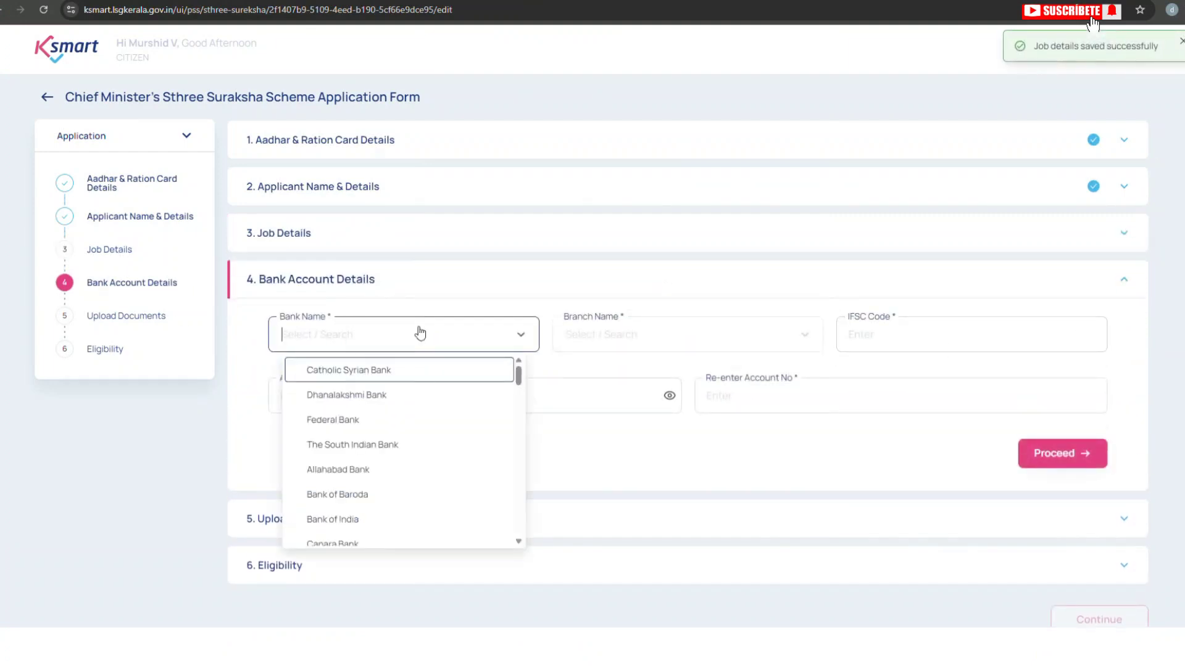
pyautogui.scroll(-2, 351, 503)
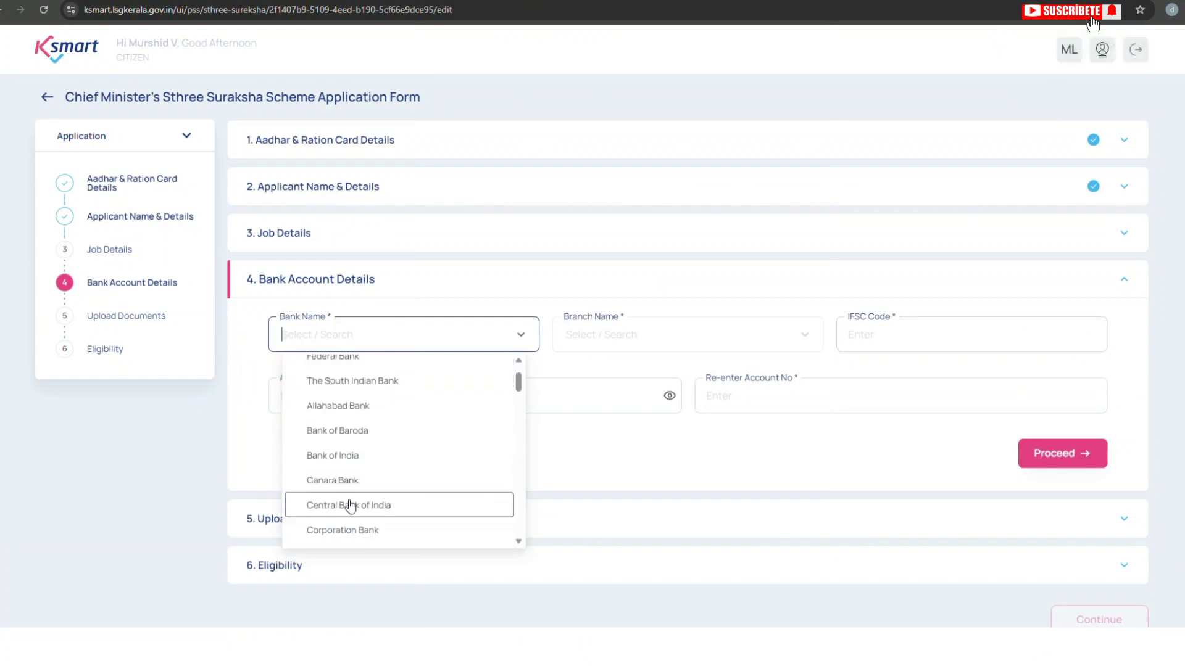
pyautogui.click(339, 421)
# - Choose the KOTTOPADAM branch and fill in the IFSC code CNRB0003785
pyautogui.click(592, 336)
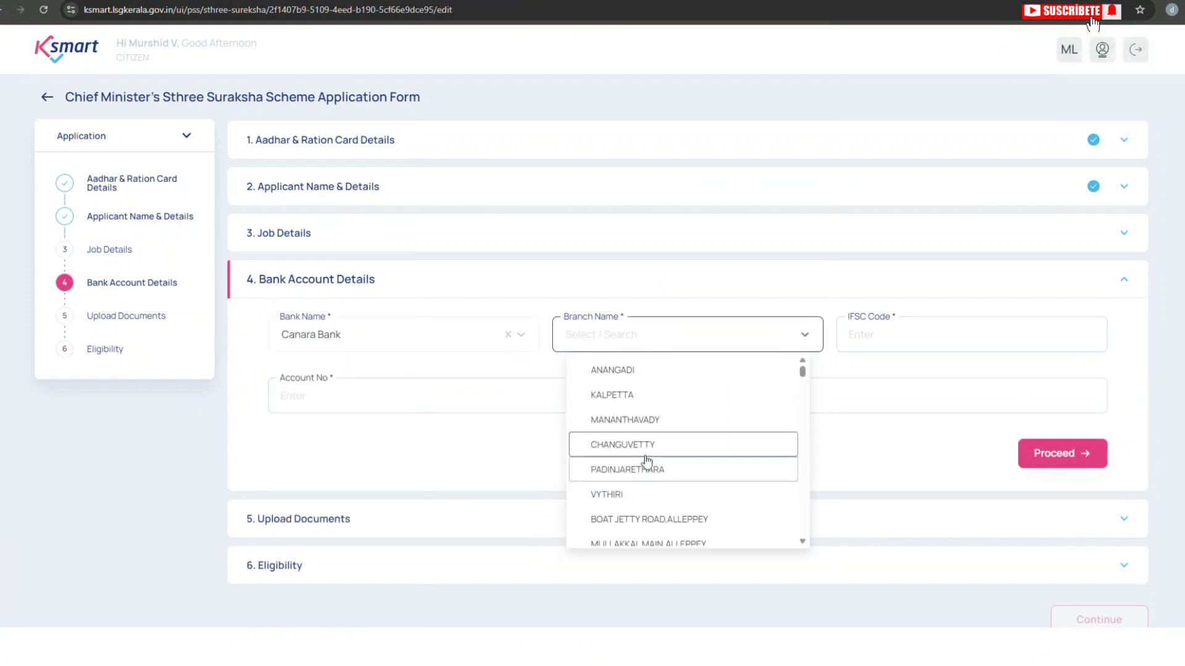
pyautogui.scroll(-2, 644, 441)
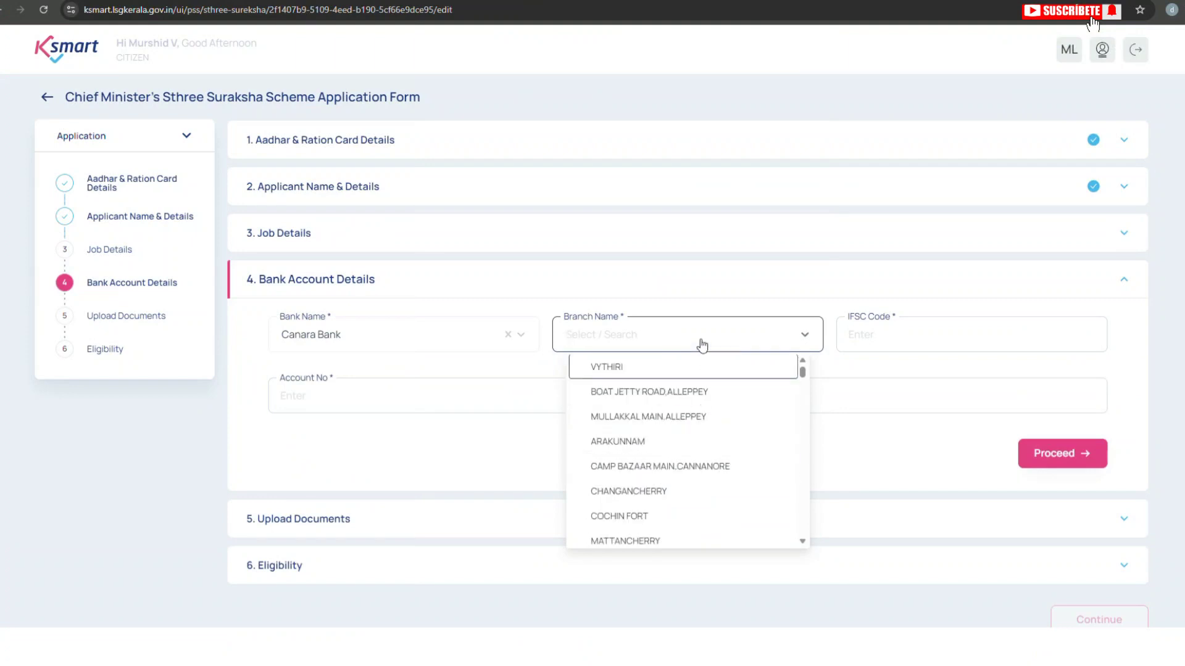
pyautogui.write('K')
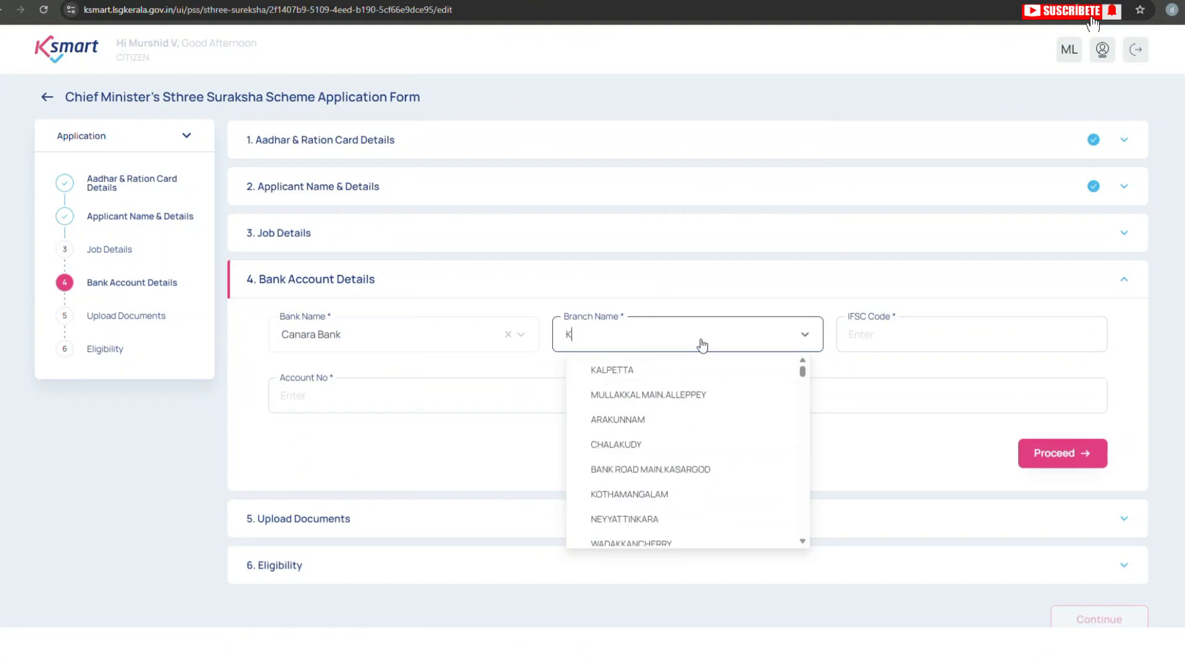
pyautogui.scroll(-3, 657, 455)
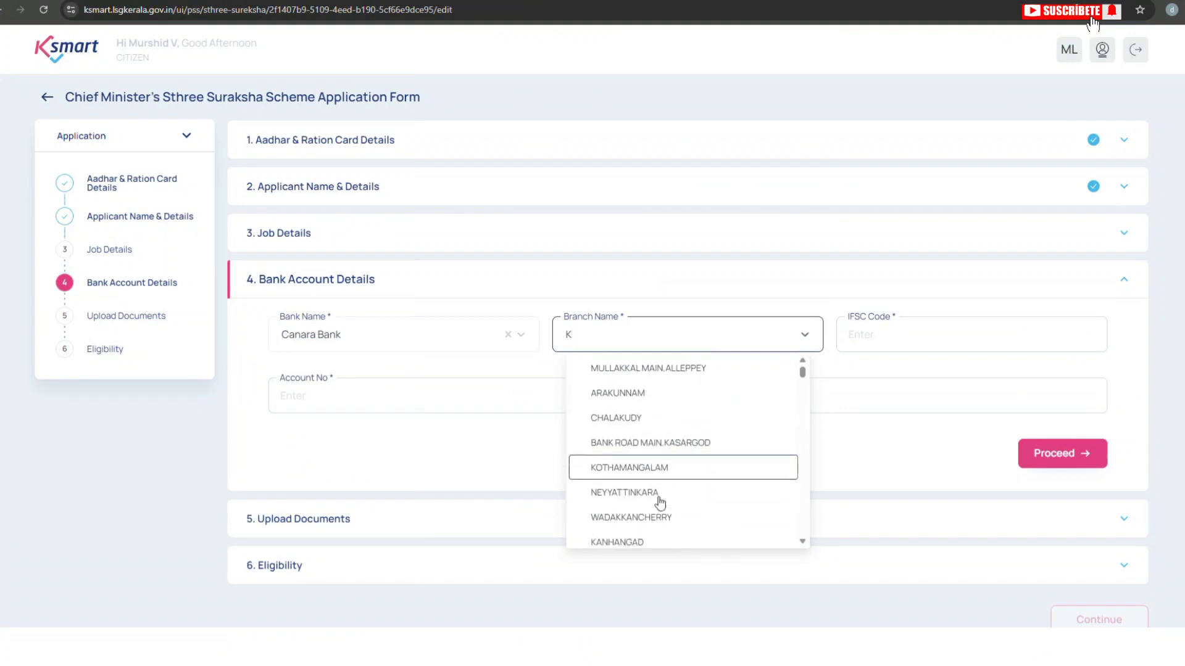
pyautogui.scroll(-1, 656, 478)
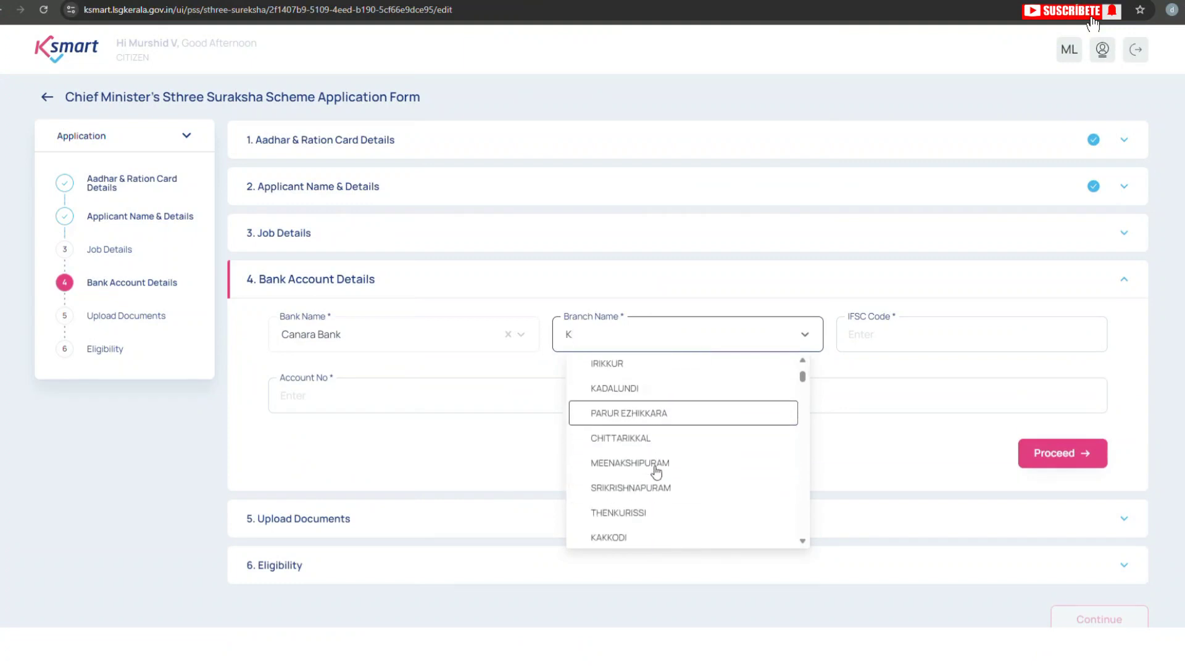
pyautogui.click(863, 344)
pyautogui.click(942, 382)
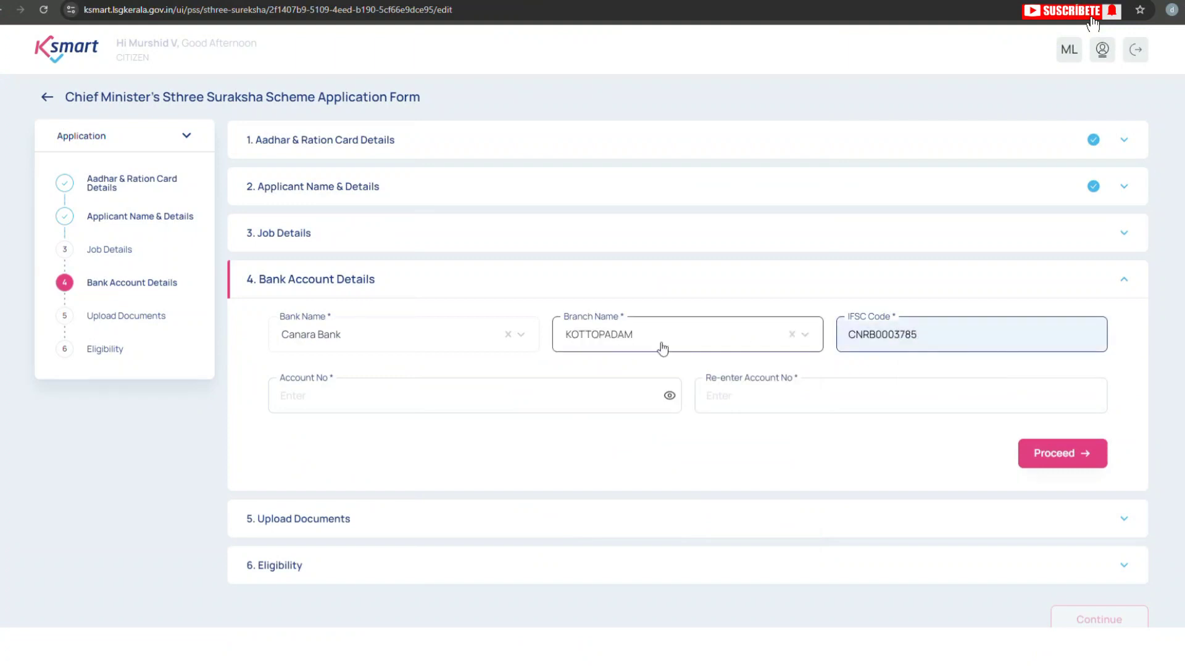
# - Enter the applicant's bank account number and re-enter it for confirmation, keeping the first entry masked
pyautogui.click(363, 405)
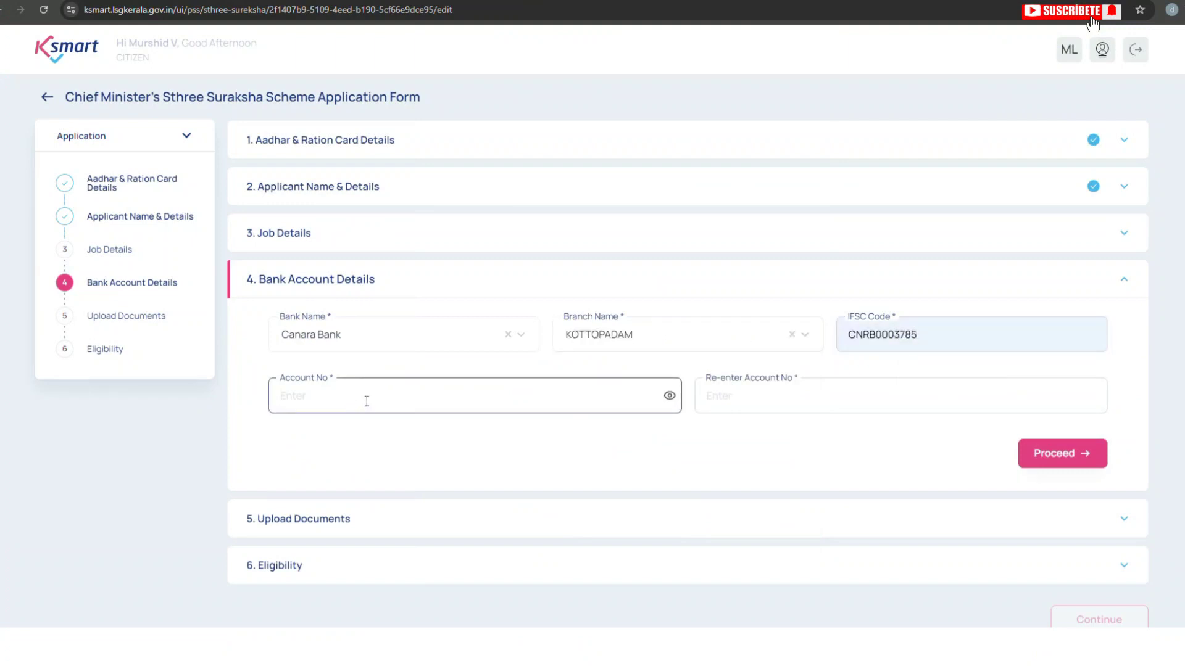
pyautogui.click(669, 396)
pyautogui.write('0')
pyautogui.click(669, 395)
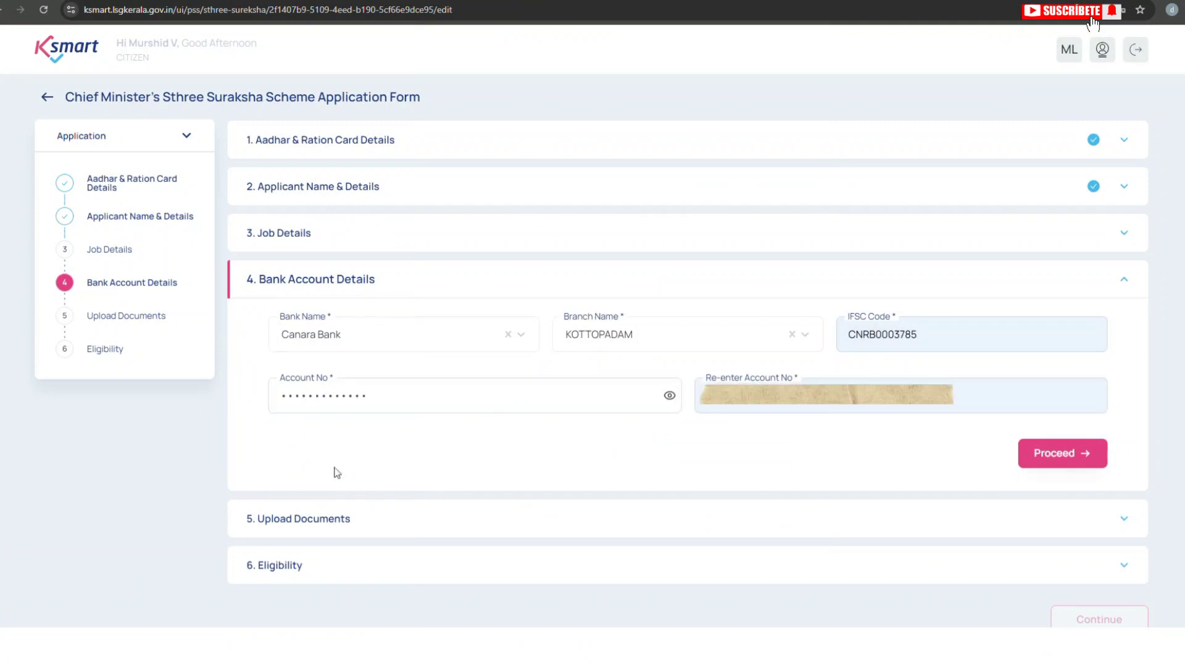
# - Submit the completed bank account details and move on to the document upload section
pyautogui.click(357, 395)
pyautogui.click(747, 380)
pyautogui.click(1060, 451)
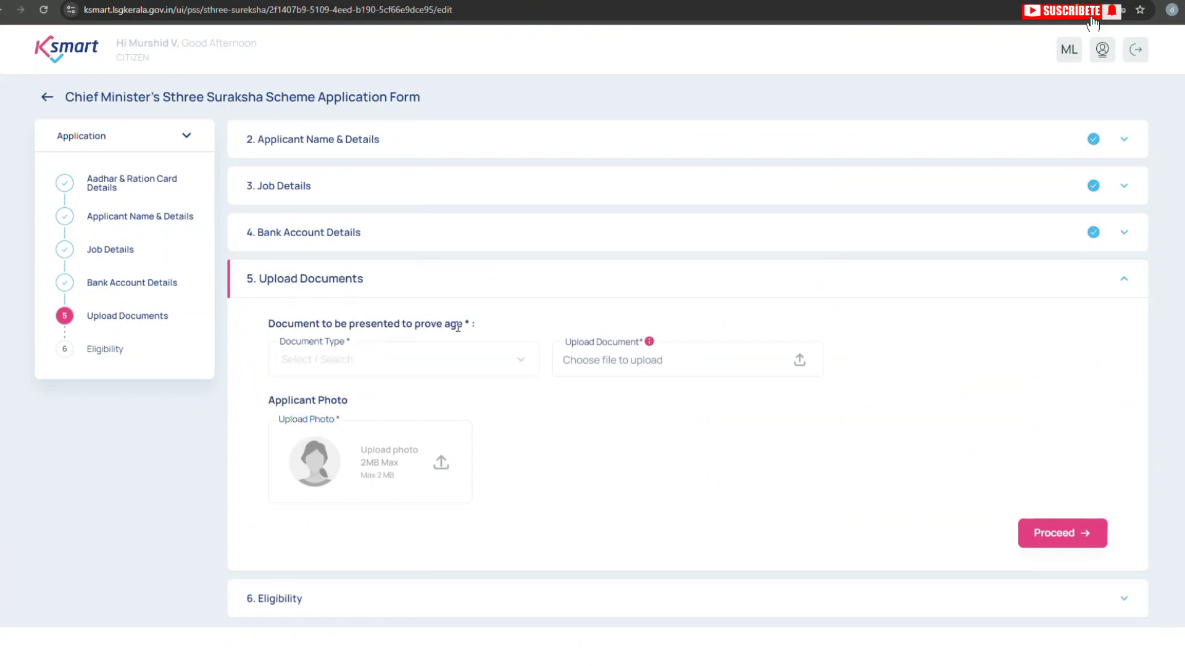
# - Set the age proof document type to Birth Certificate and its proof type to Attach Document
pyautogui.moveTo(415, 320); pyautogui.dragTo(470, 323)
pyautogui.click(462, 369)
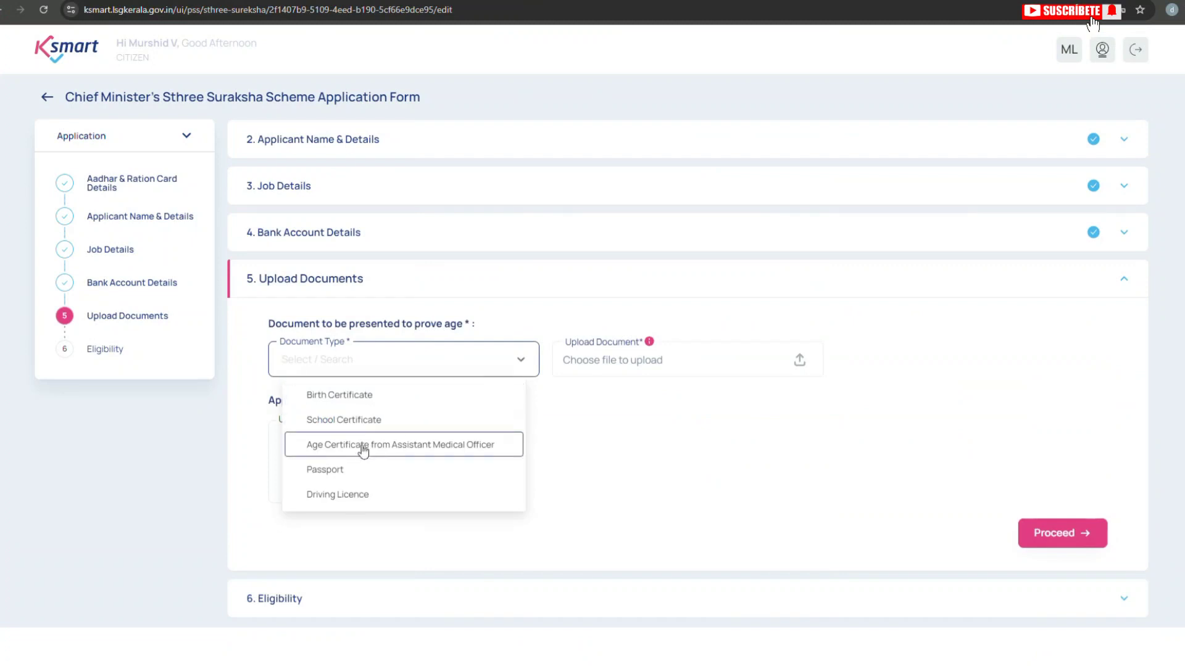
pyautogui.click(344, 395)
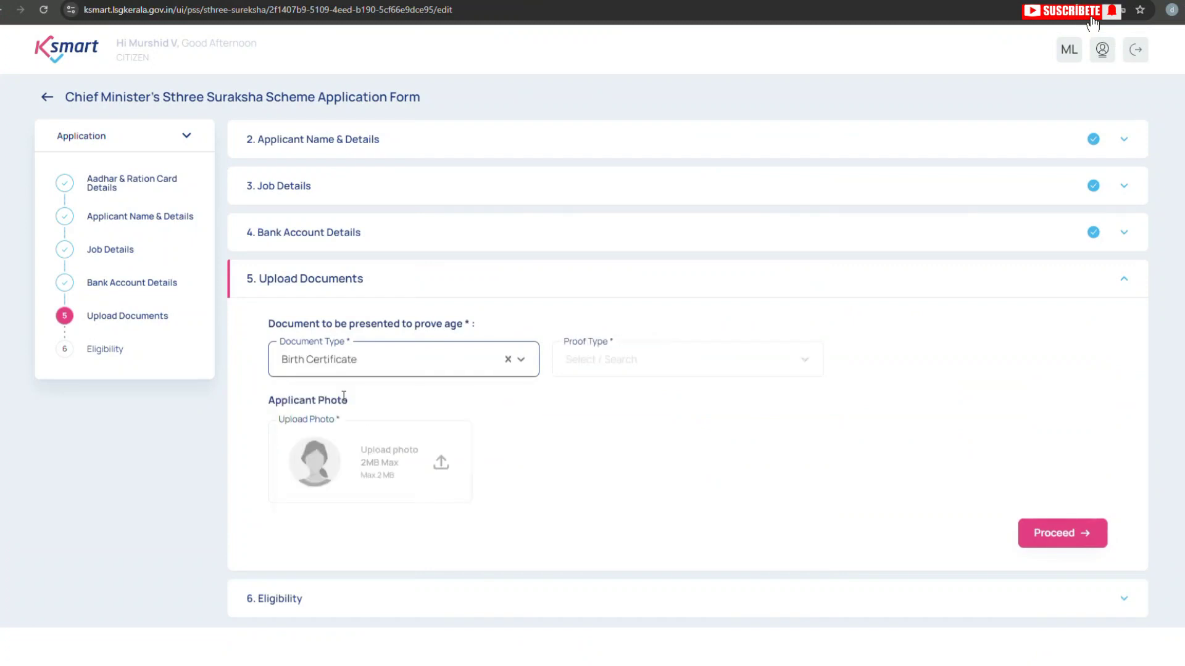
pyautogui.click(344, 396)
pyautogui.click(587, 368)
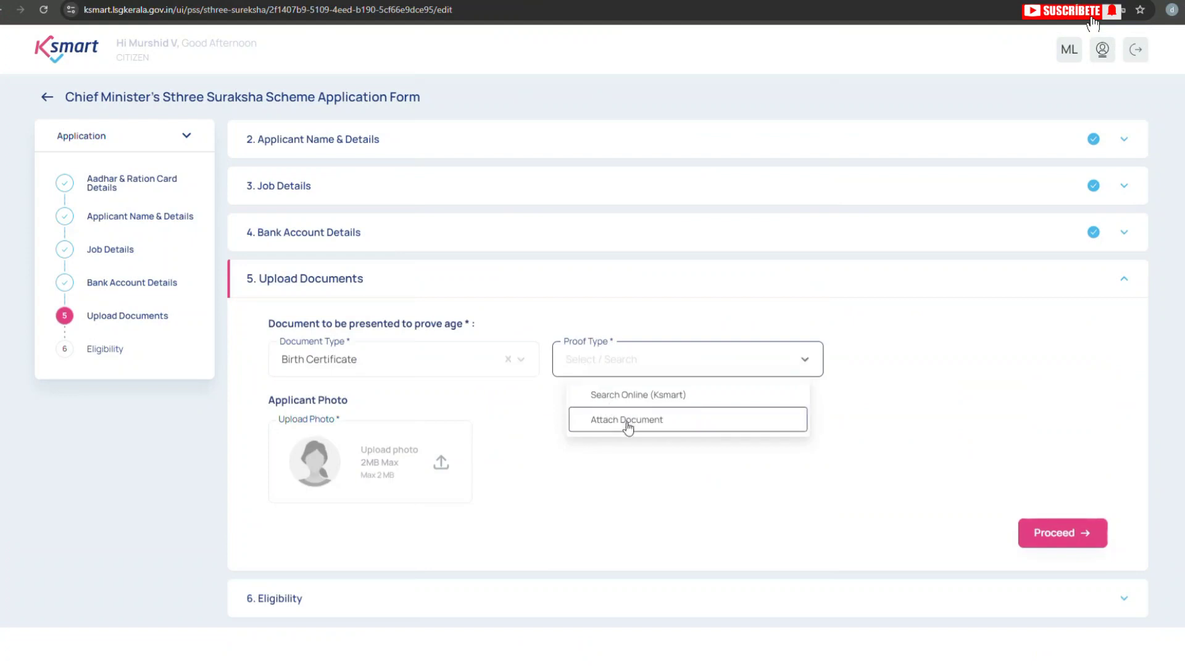
pyautogui.click(628, 424)
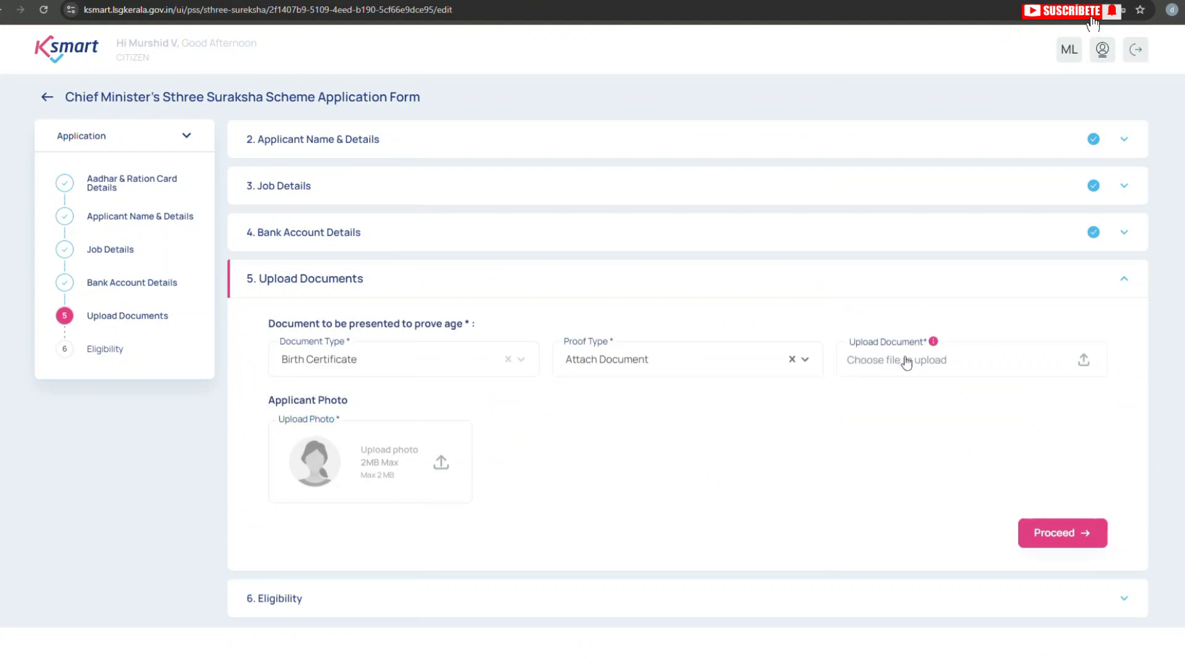
# - Try to submit the document section without attaching the birth certificate file or the applicant photo
pyautogui.click(910, 365)
pyautogui.press('Escape')
pyautogui.click(1045, 542)
# - In the Eligibility section, answer No to receiving a service pension, EPF pension, dependent pension and pension under NPS
pyautogui.click(94, 355)
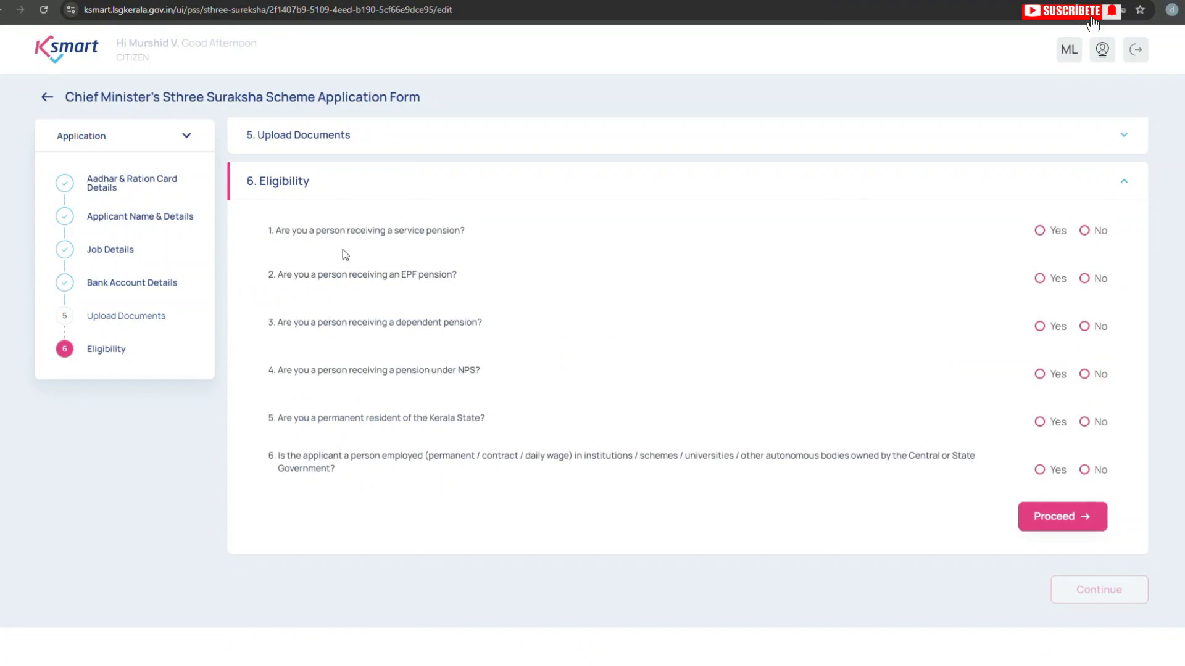
pyautogui.click(1084, 233)
pyautogui.moveTo(268, 275); pyautogui.dragTo(455, 293)
pyautogui.click(1084, 281)
pyautogui.moveTo(290, 327); pyautogui.dragTo(488, 338)
pyautogui.click(1084, 326)
pyautogui.moveTo(282, 377); pyautogui.dragTo(483, 373)
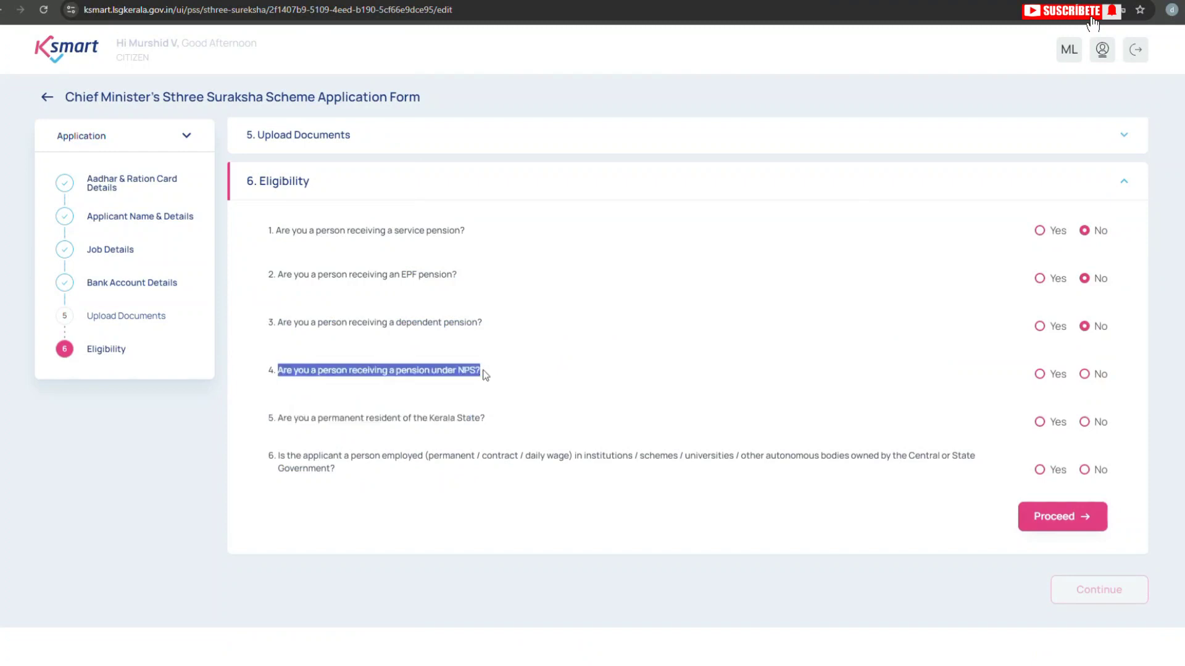
pyautogui.click(1085, 375)
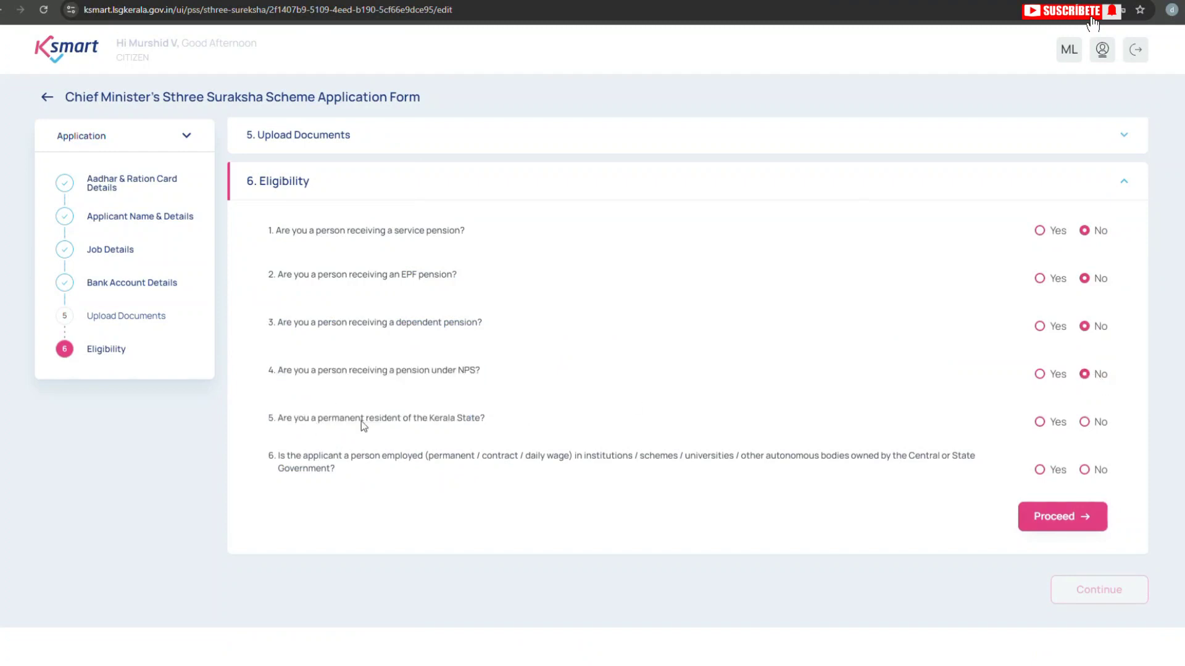
# - Answer Yes to permanent residence in Kerala and No to Central or State Government employment, and submit the eligibility answers
pyautogui.moveTo(286, 420); pyautogui.dragTo(488, 426)
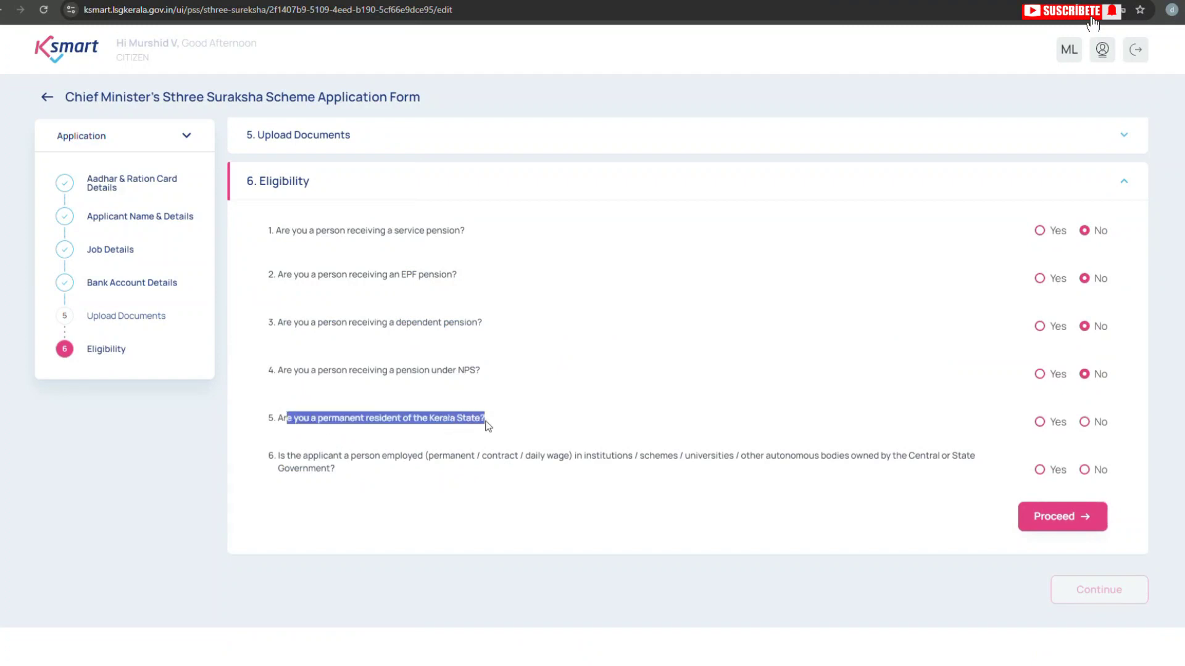
pyautogui.click(1041, 425)
pyautogui.click(1040, 424)
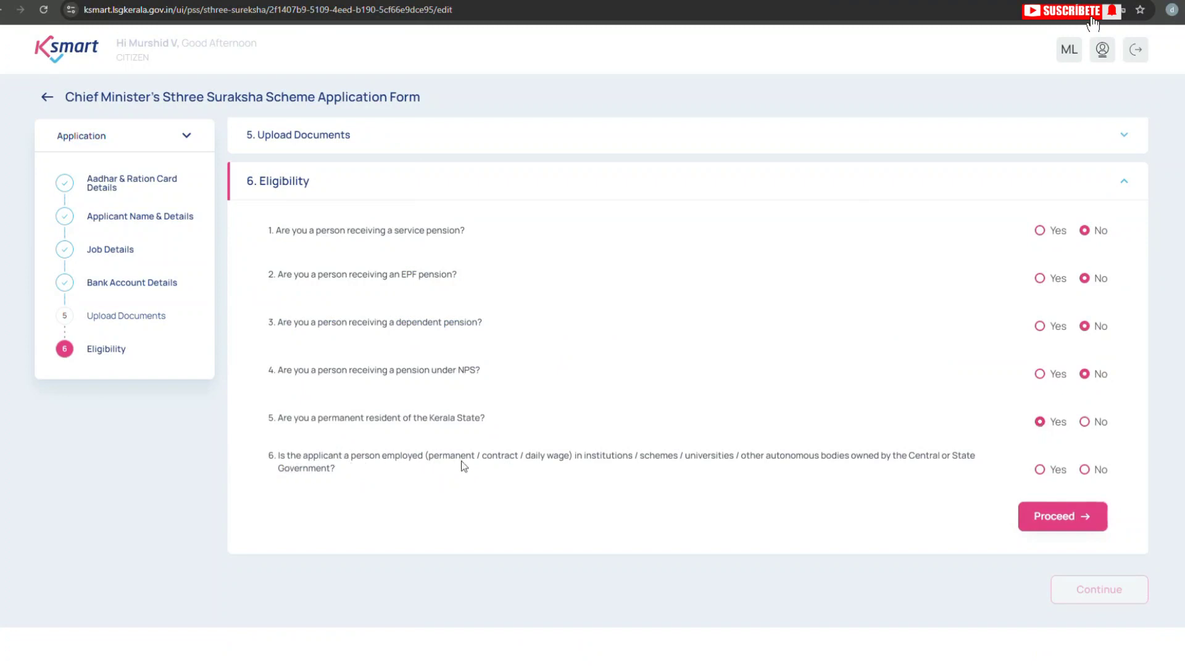
pyautogui.moveTo(280, 458); pyautogui.dragTo(328, 484)
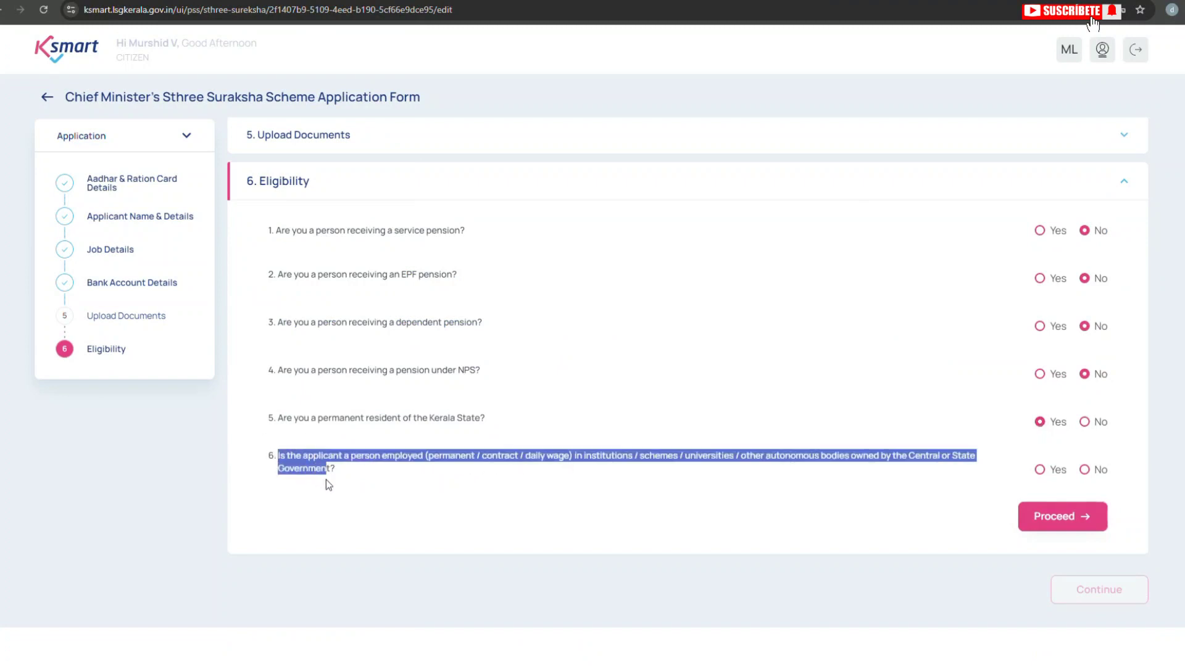
pyautogui.click(920, 487)
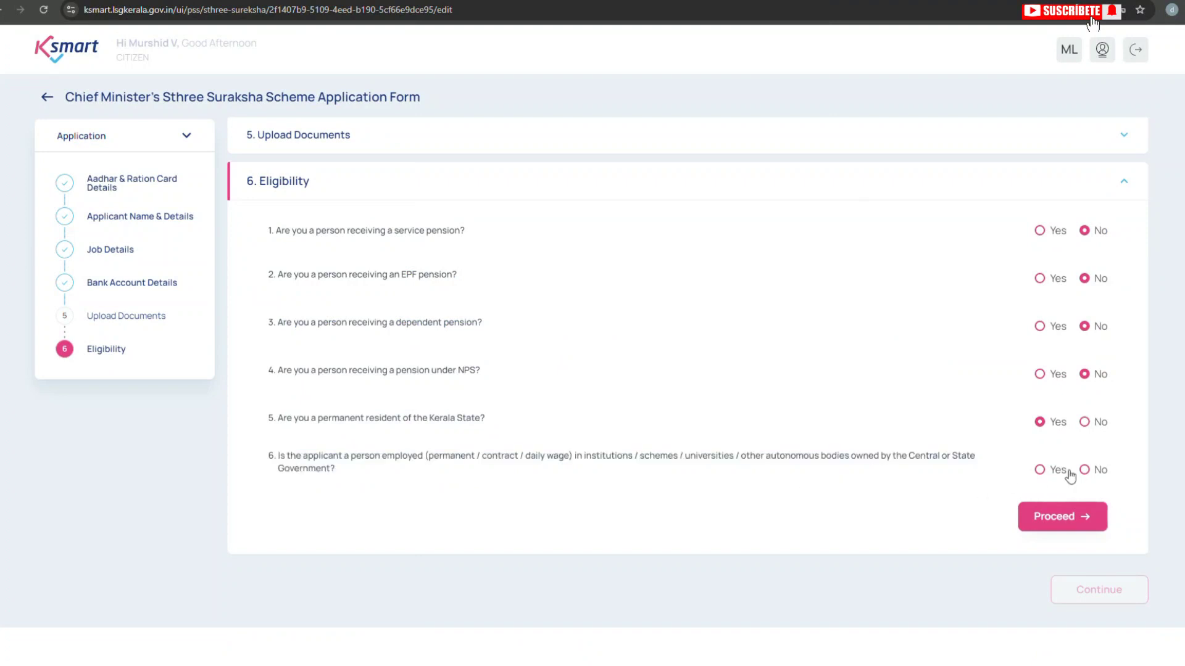
pyautogui.click(1088, 472)
pyautogui.click(1073, 521)
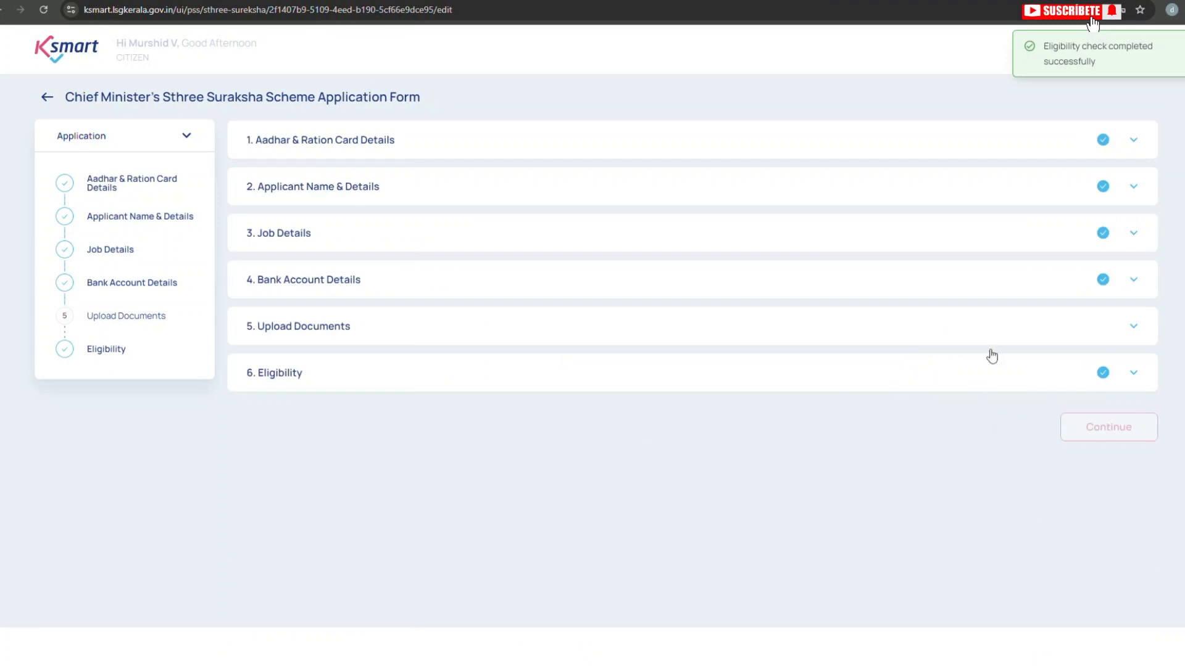
# - Reopen the Upload Documents section to review the required age proof and applicant photo uploads
pyautogui.click(1067, 334)
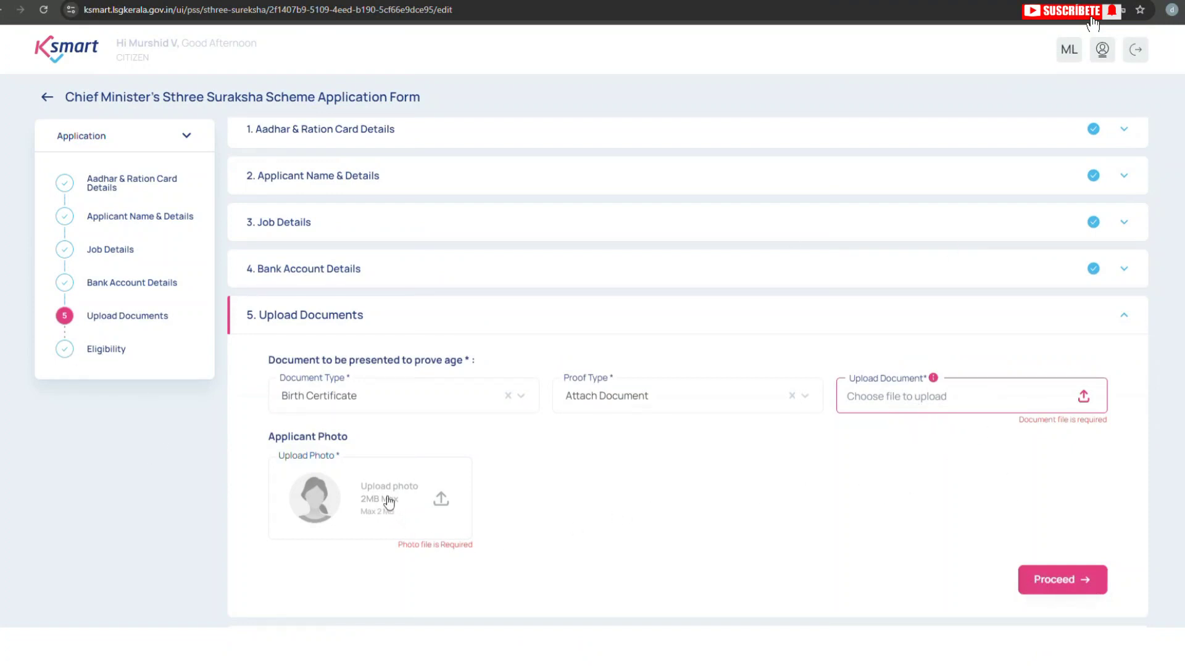
# - Switch the application form to Malayalam and look through its six sections in that language
pyautogui.click(1071, 58)
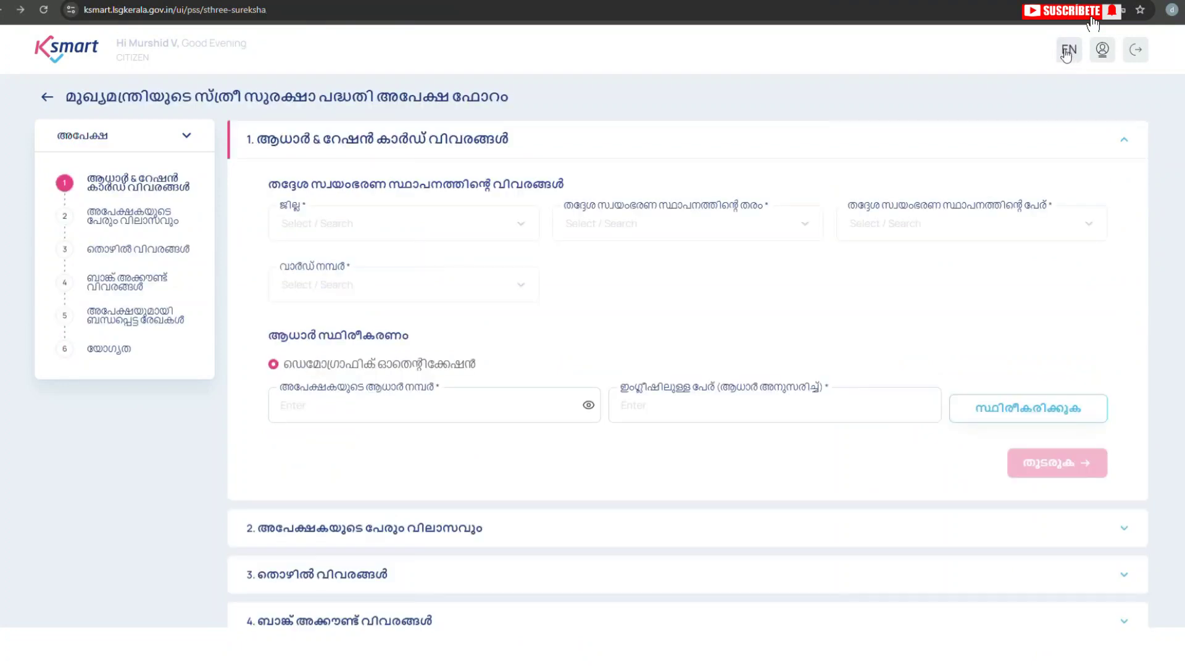
pyautogui.scroll(-1, 450, 357)
pyautogui.click(498, 351)
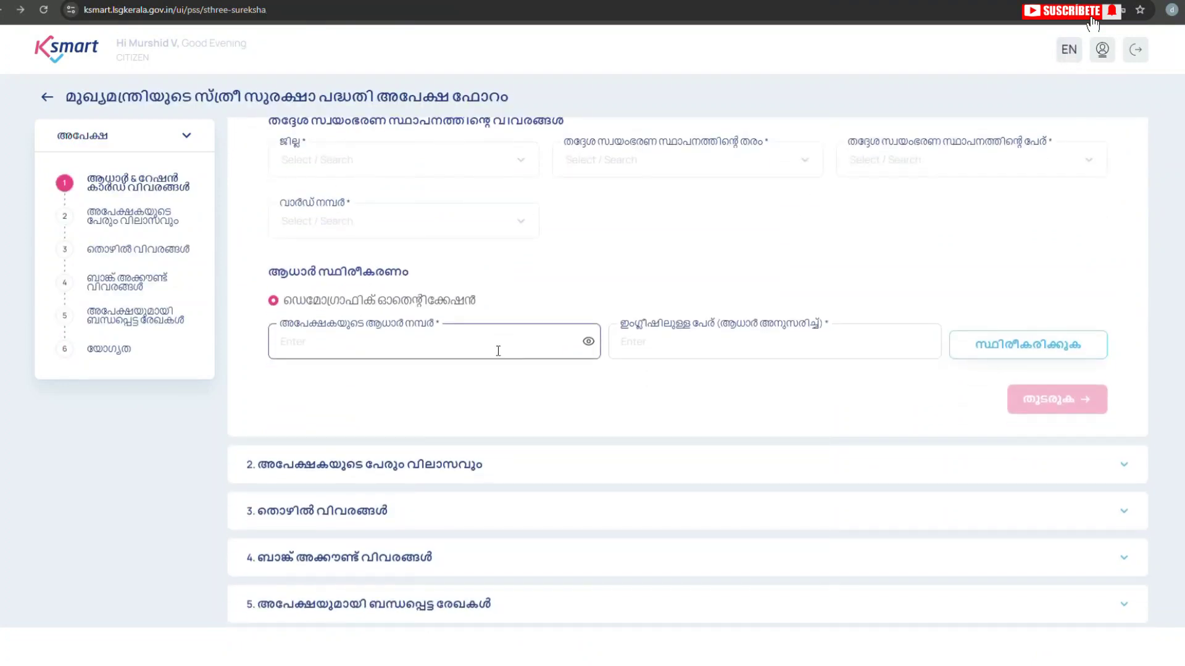
pyautogui.scroll(1, 543, 327)
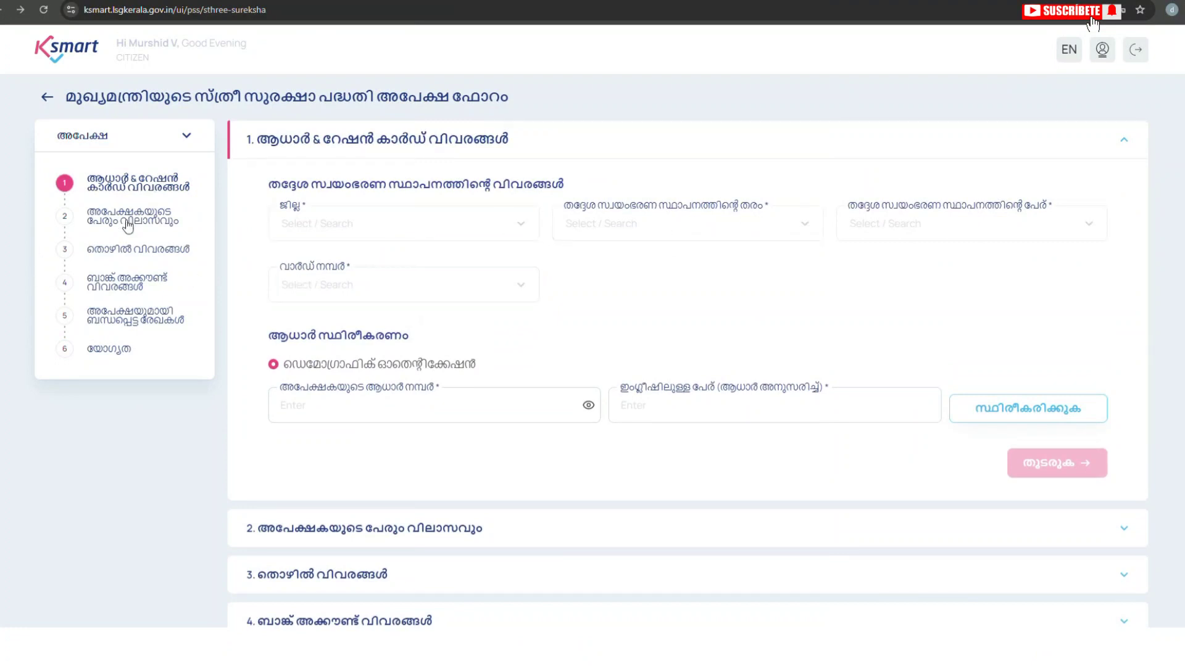
pyautogui.scroll(-2, 317, 383)
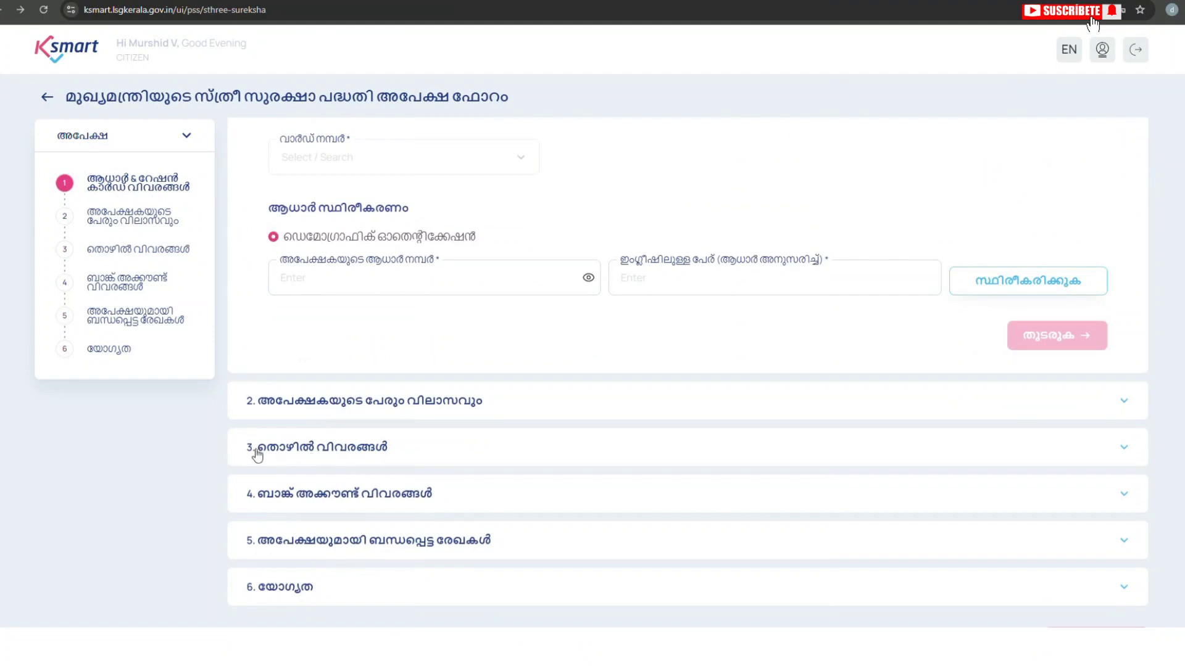
pyautogui.scroll(2, 962, 148)
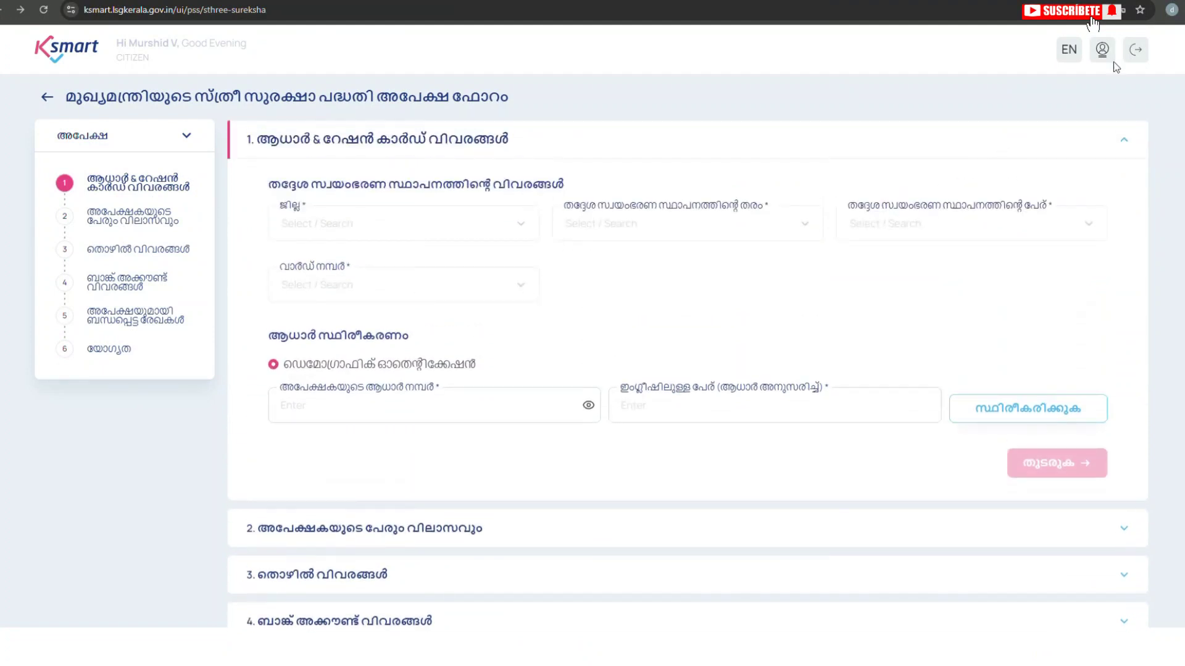
# - View the citizen profile and the new application services, and open the citizen's list of applications
pyautogui.click(1102, 50)
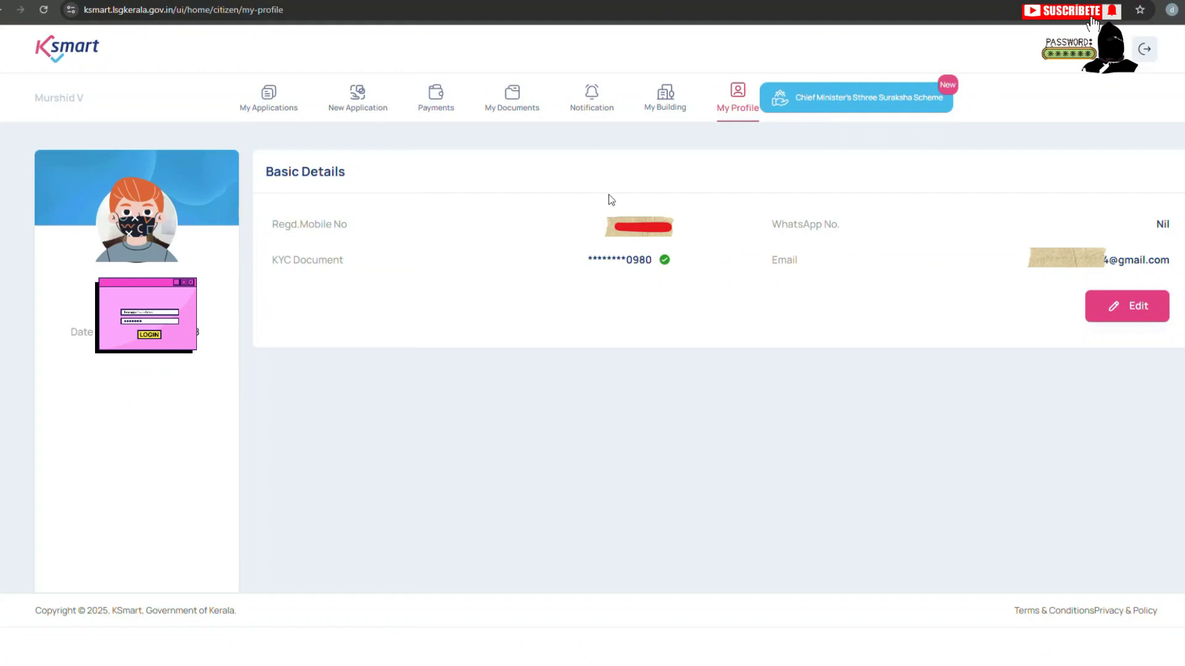
pyautogui.click(341, 113)
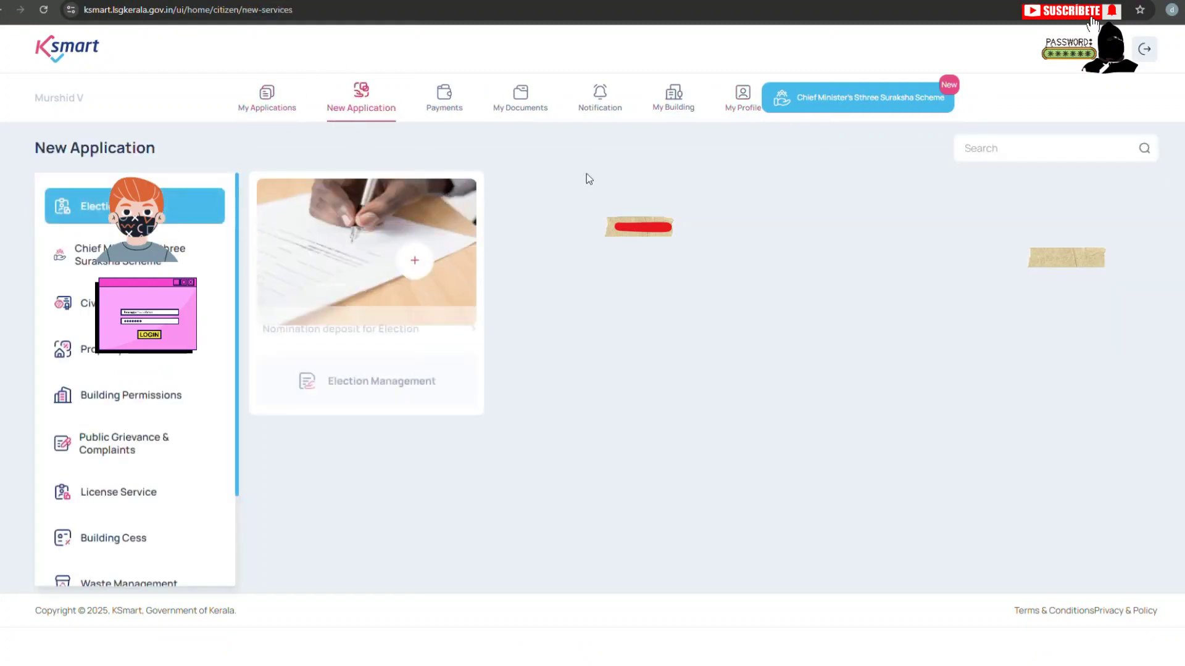
pyautogui.click(279, 106)
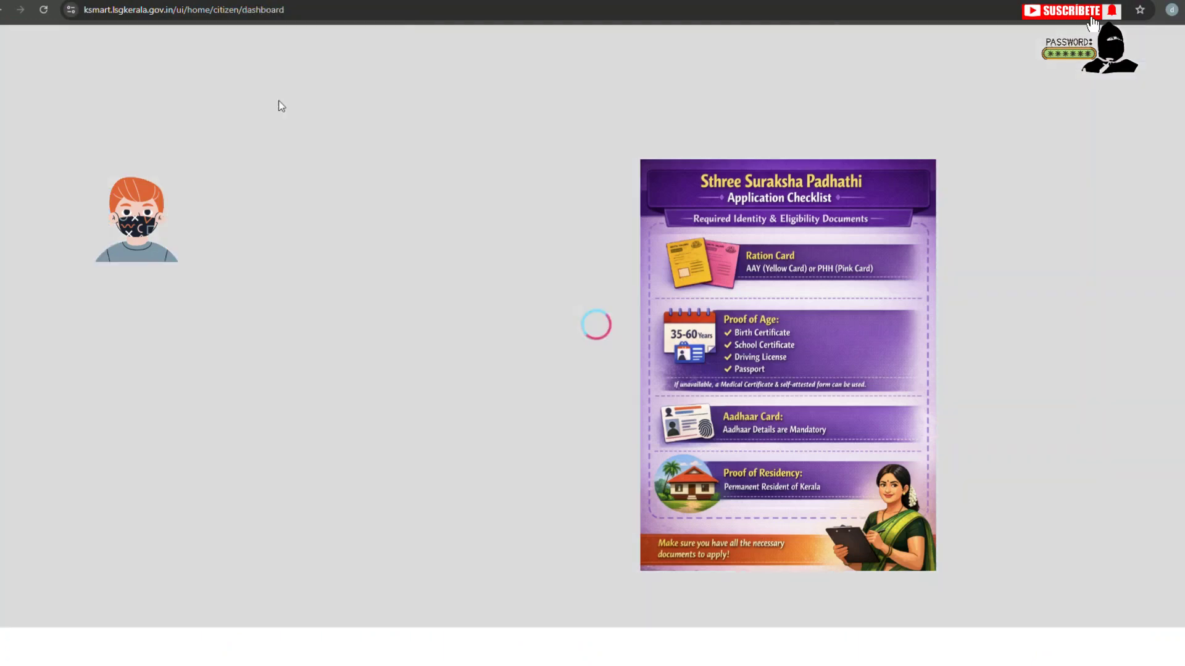